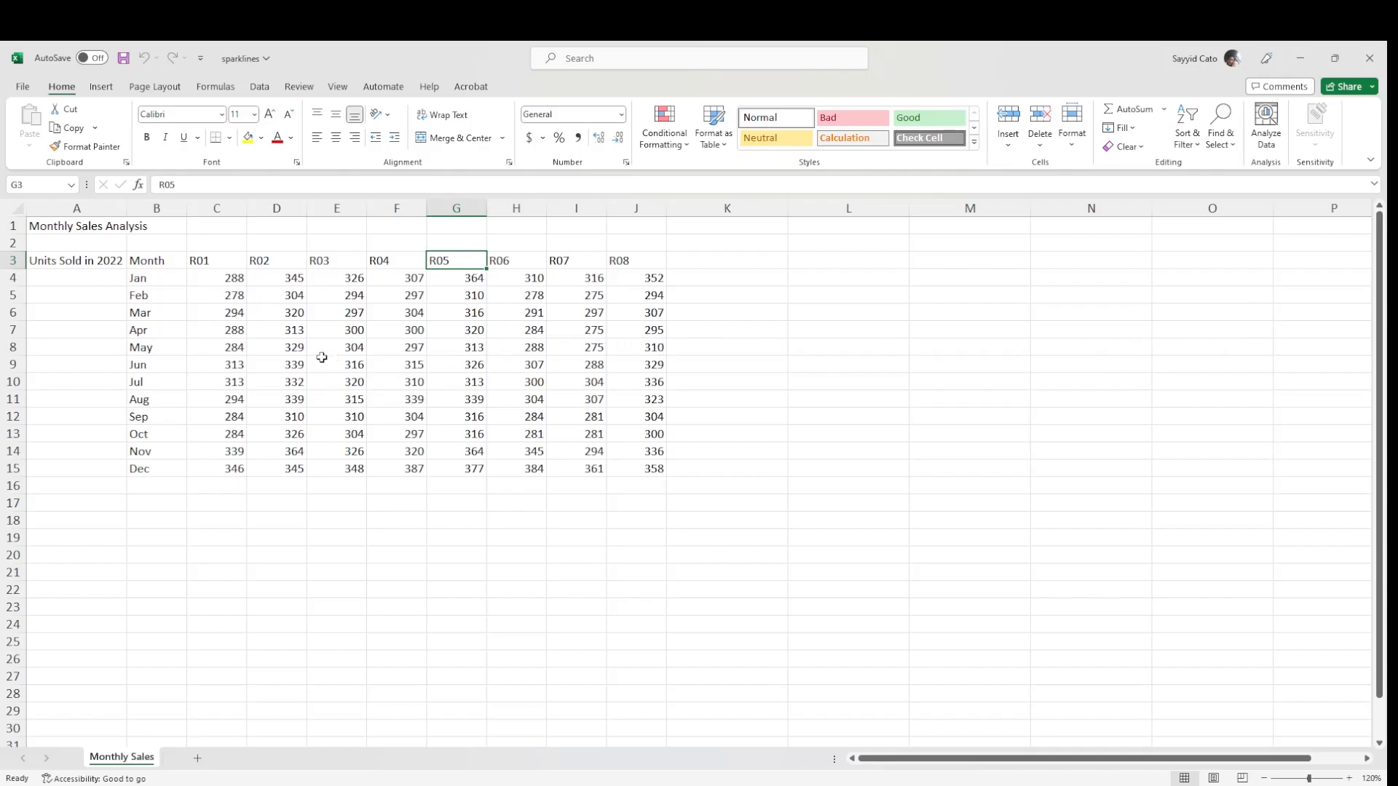
Step: Examine the monthly sales figures in C4:J15, the blank cells K4:K15 and the column headers R01 to R08
drag(246, 278, 654, 464)
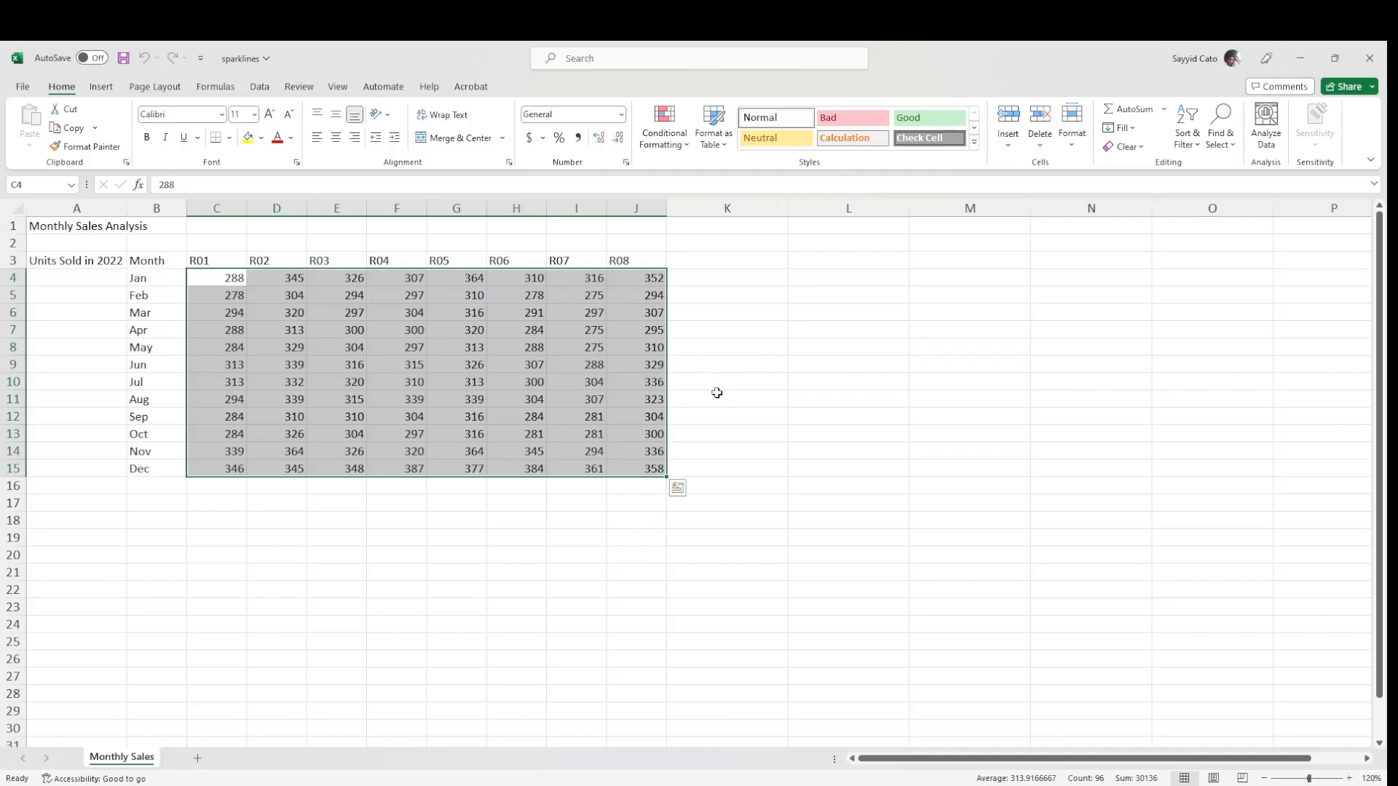
drag(755, 277, 714, 461)
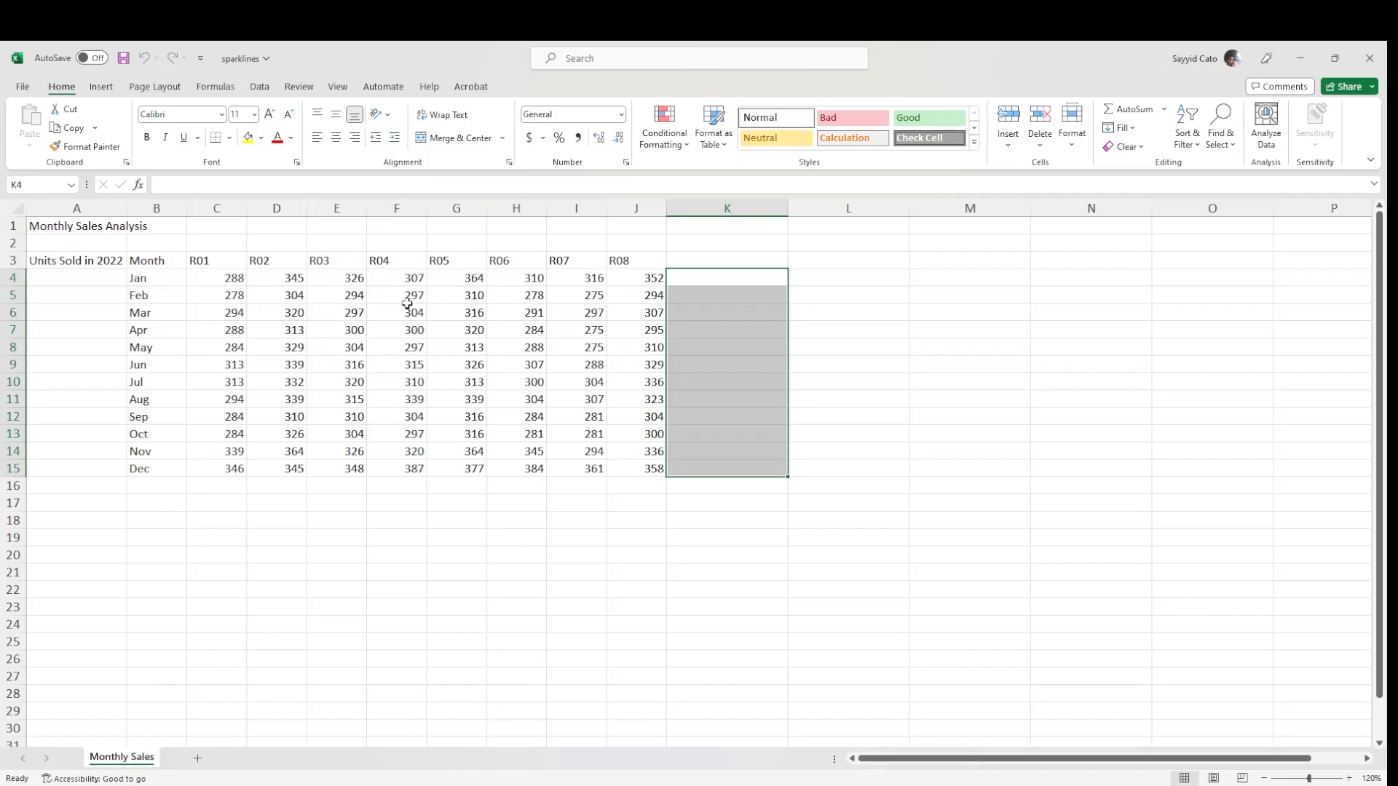
click(198, 262)
click(271, 263)
click(352, 262)
click(444, 271)
click(400, 262)
click(459, 264)
click(518, 264)
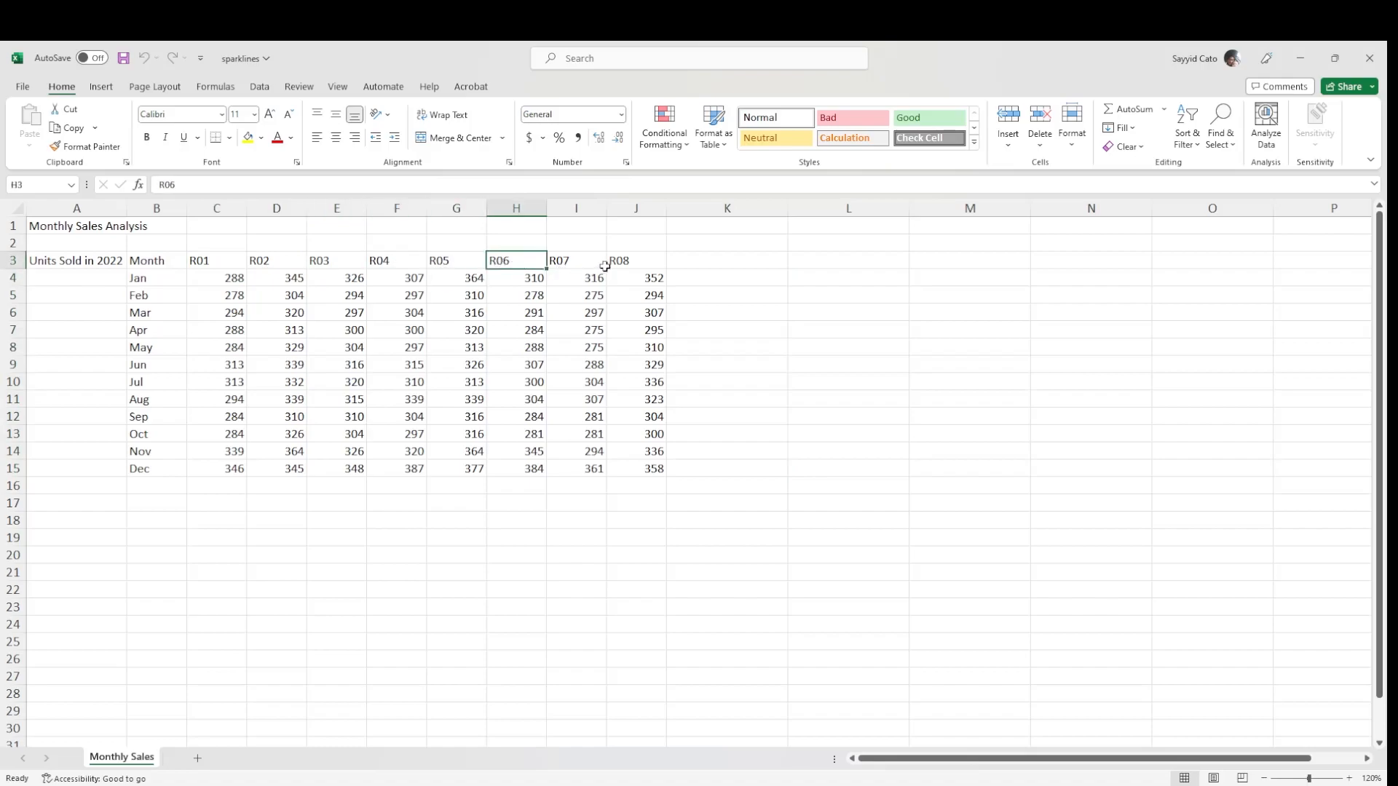
click(579, 263)
click(628, 265)
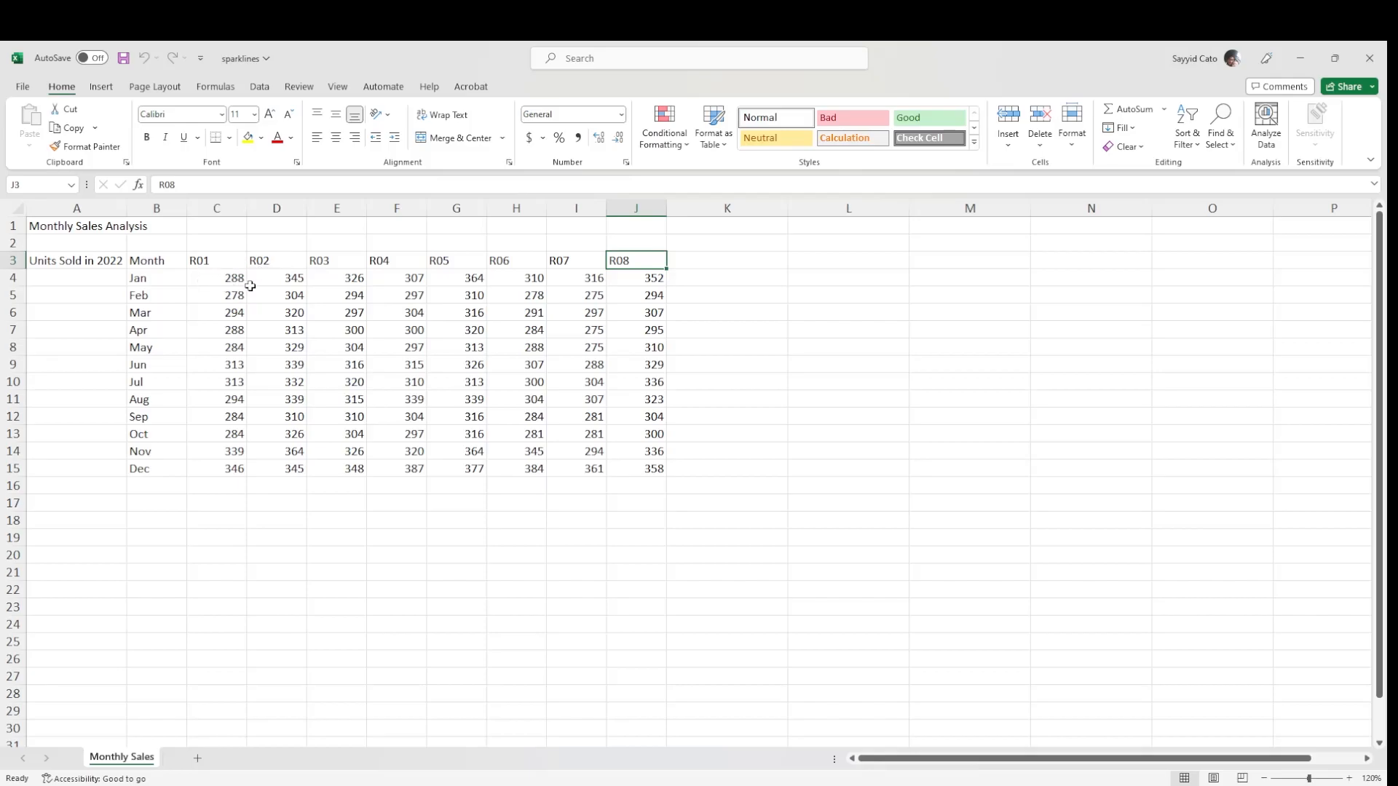
Step: Examine individual sales values against their month labels and column headers, including January's figures from R01 to R06
click(230, 276)
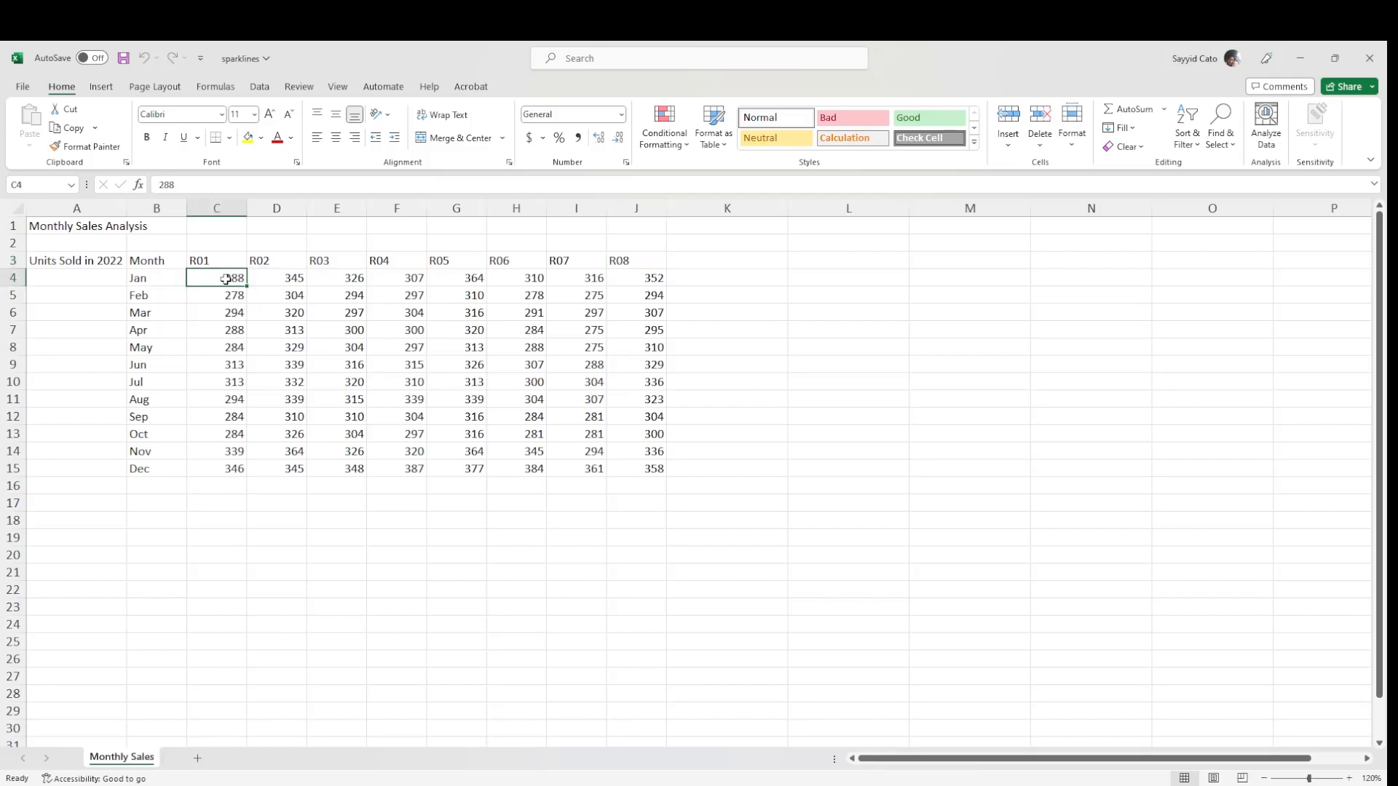
click(237, 293)
click(249, 311)
click(264, 332)
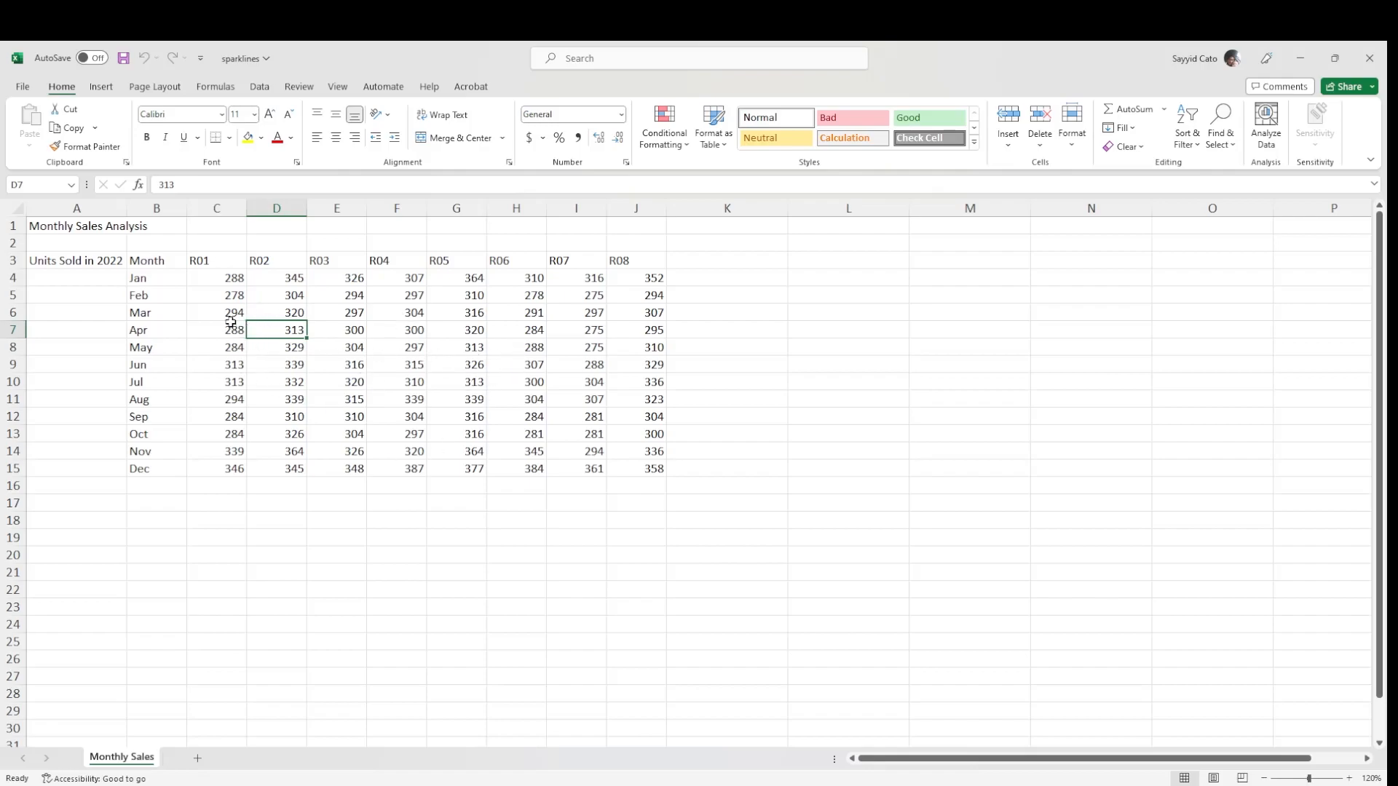
click(145, 279)
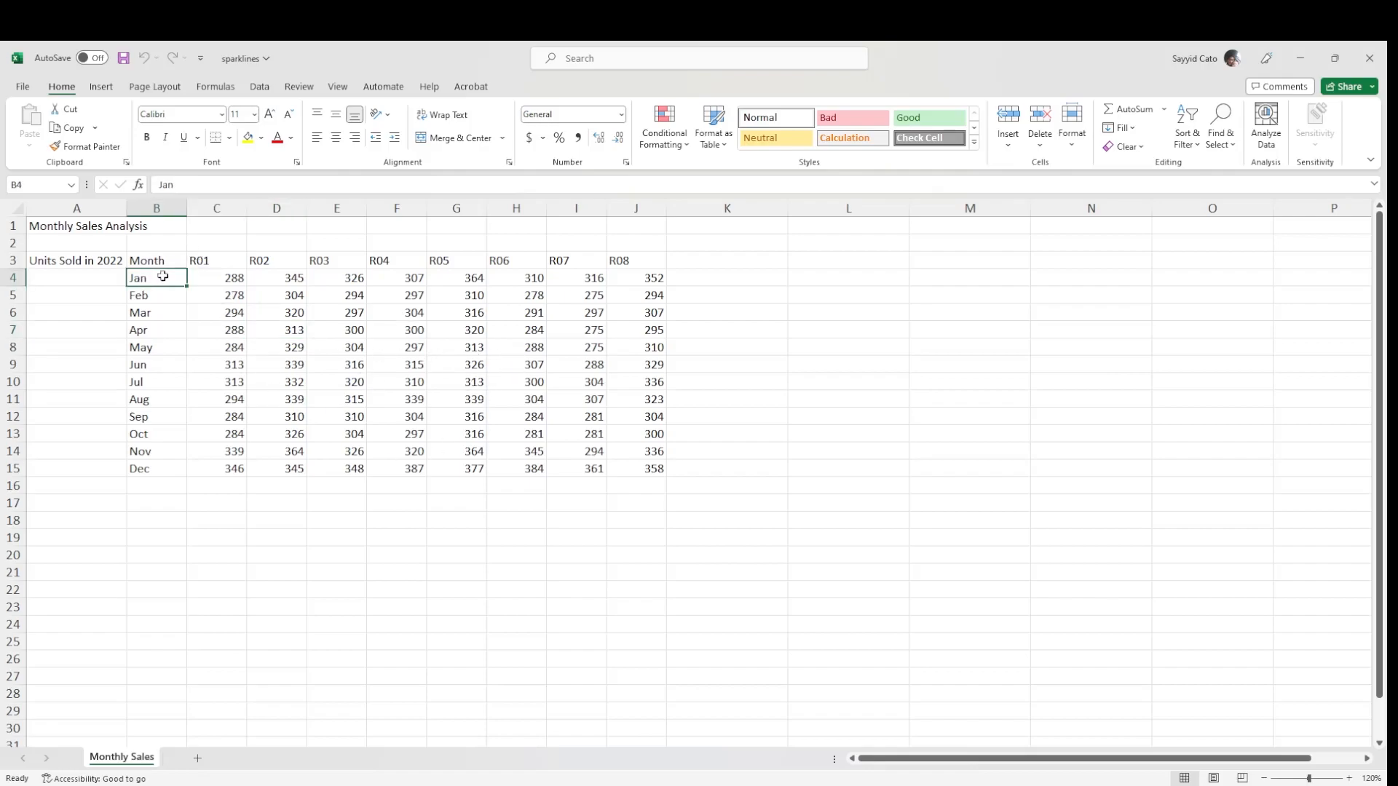
click(210, 259)
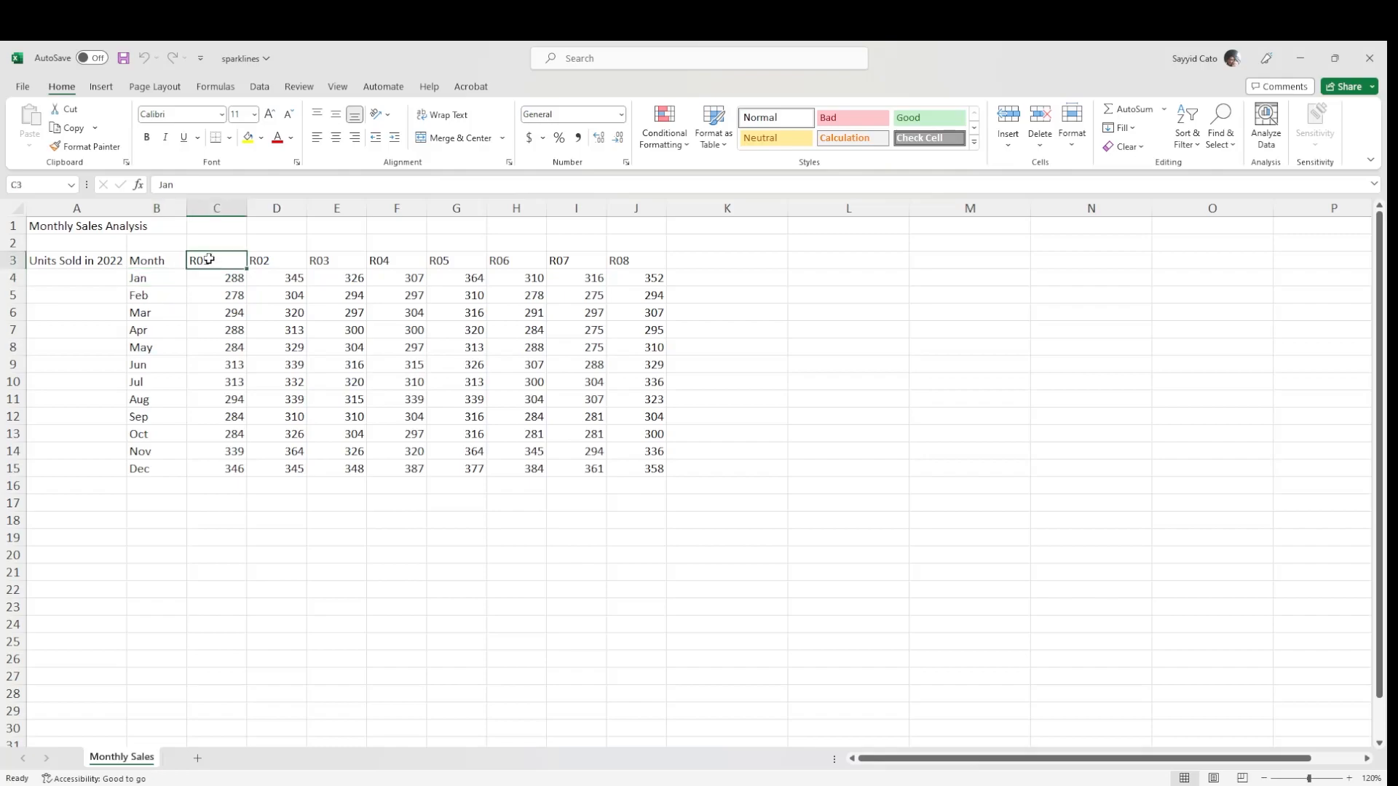
click(269, 259)
click(339, 260)
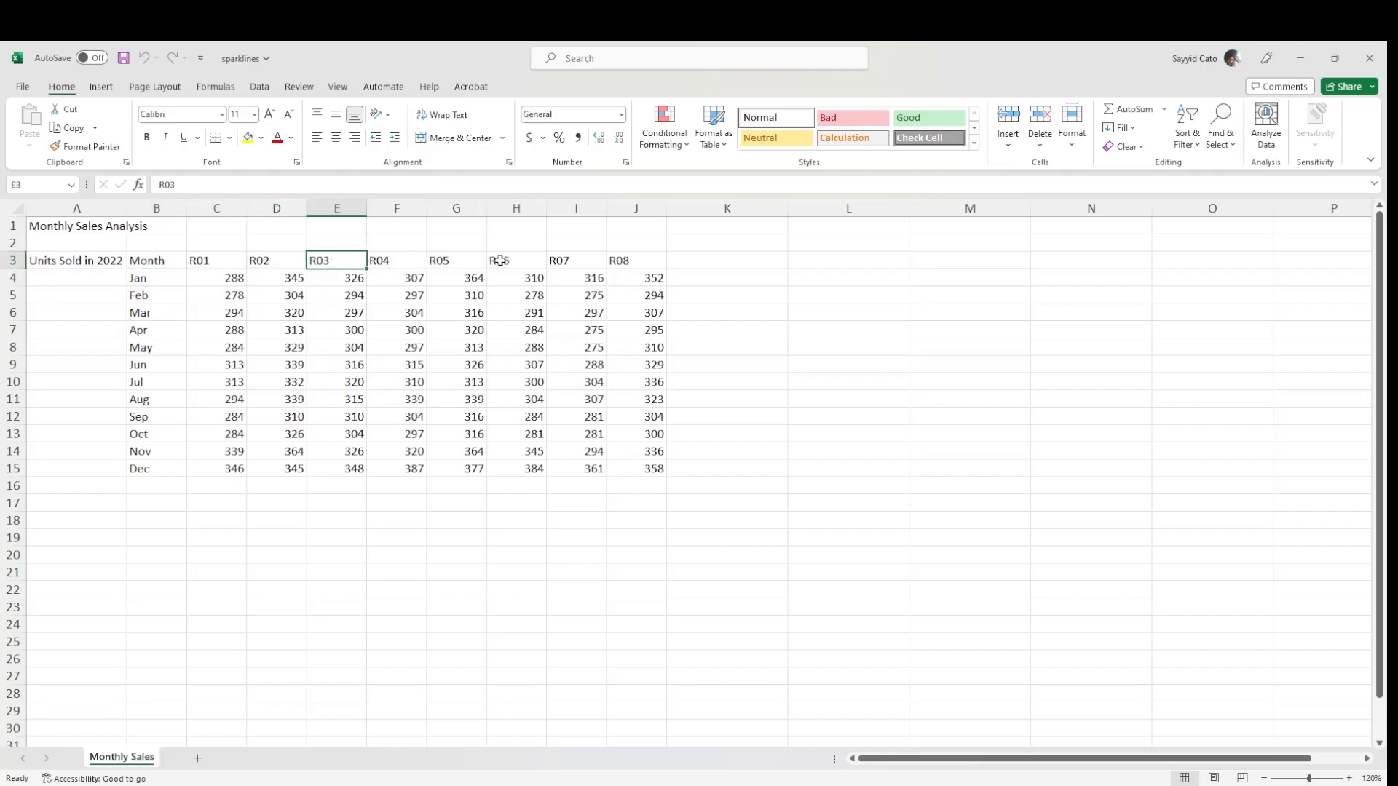
drag(223, 278, 526, 286)
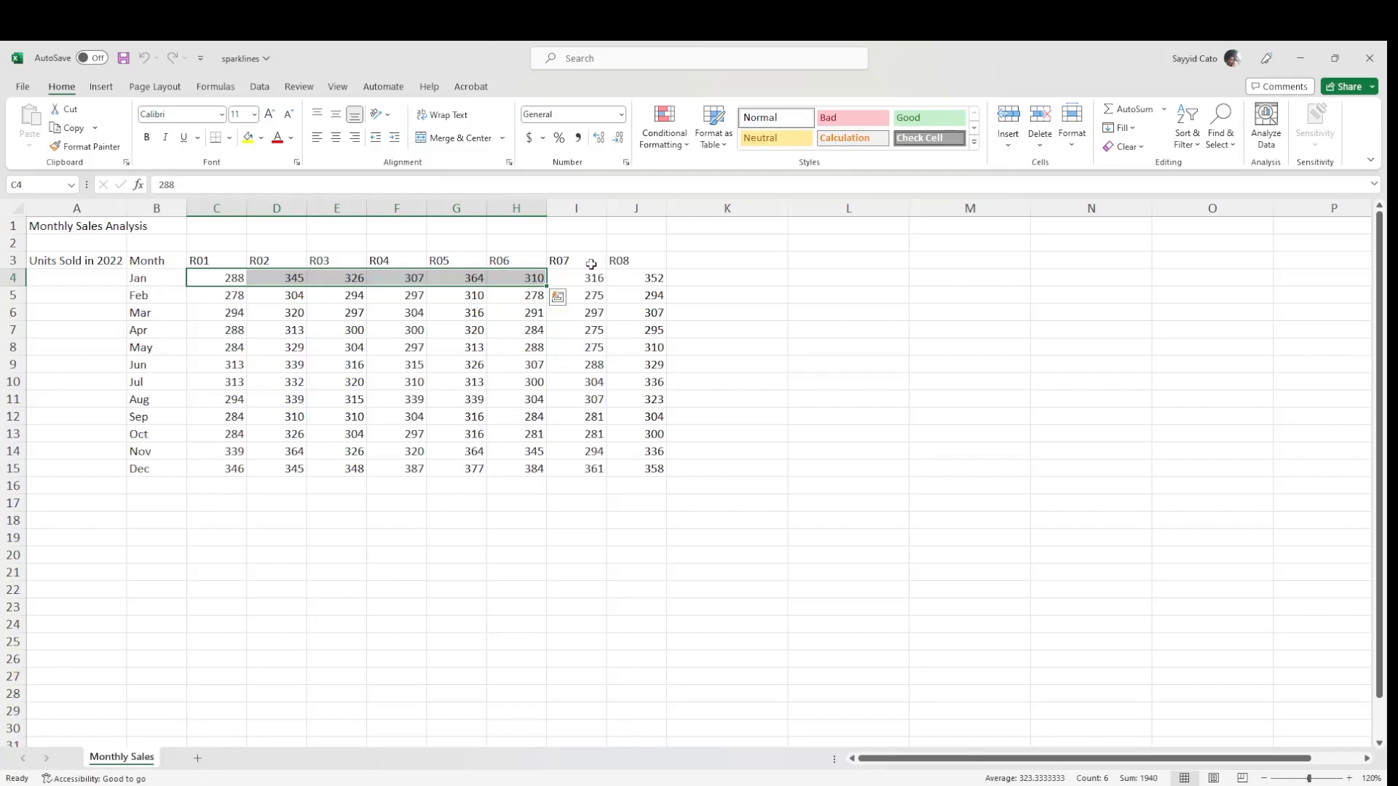
Step: Add the column heading "Sparklines" in cell K3, beside the R08 header
click(720, 257)
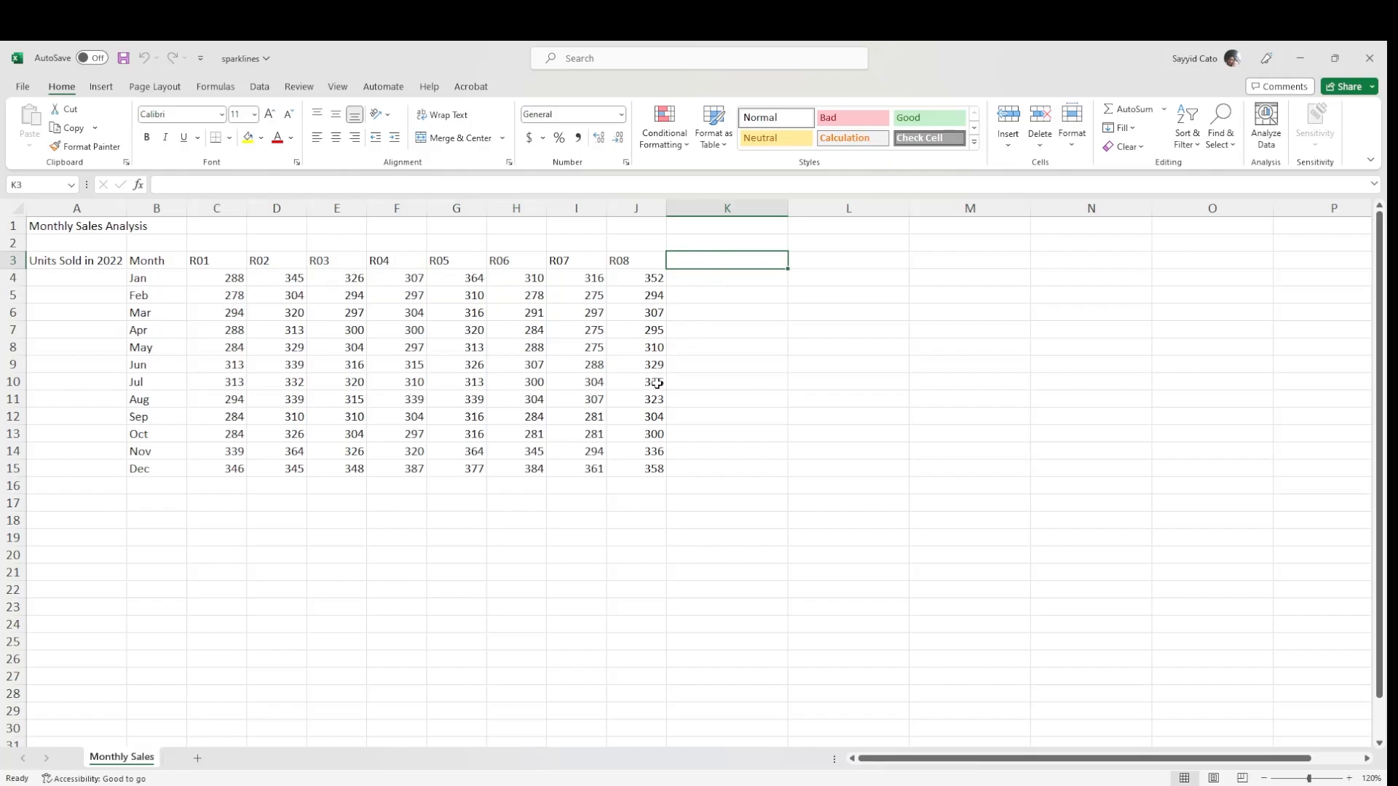
text(Sparklines)
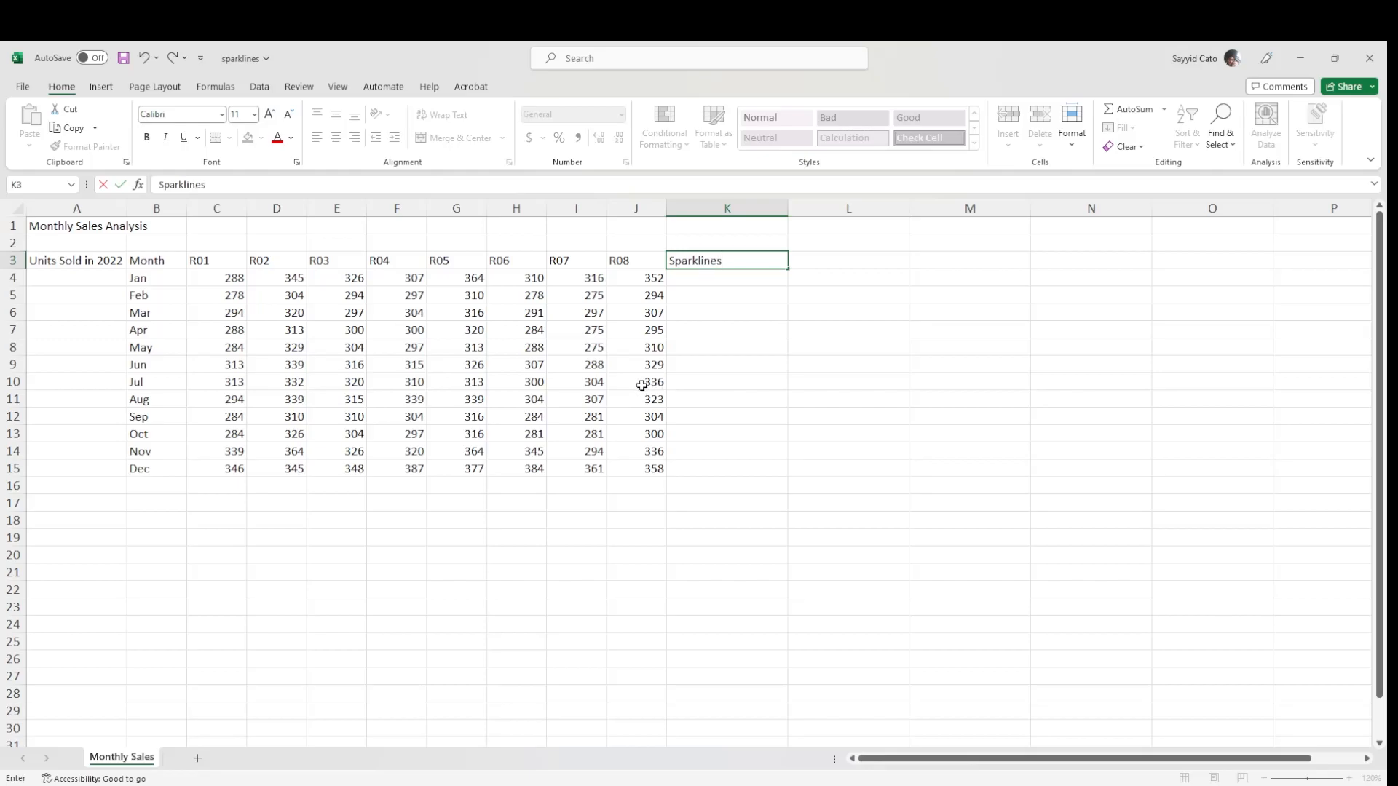
click(101, 87)
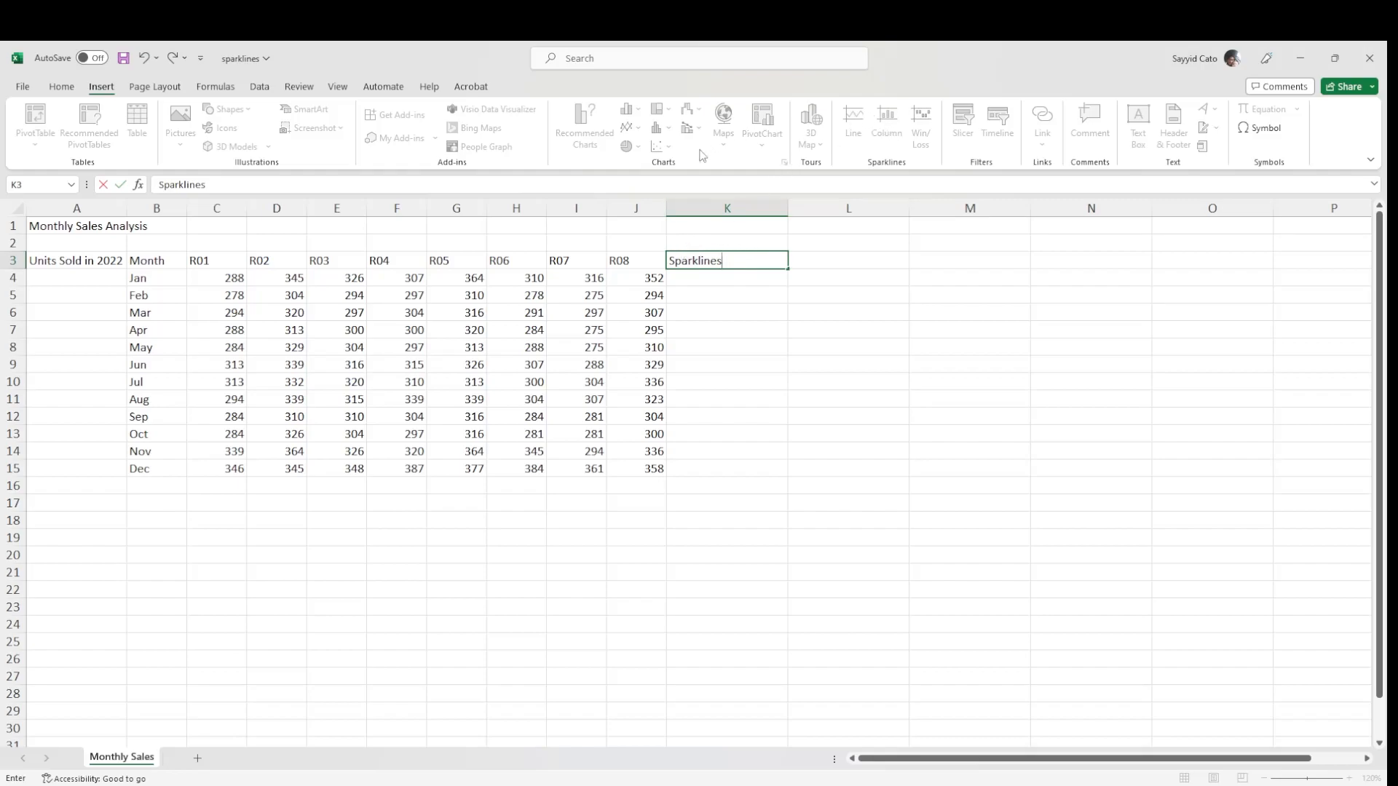
click(744, 279)
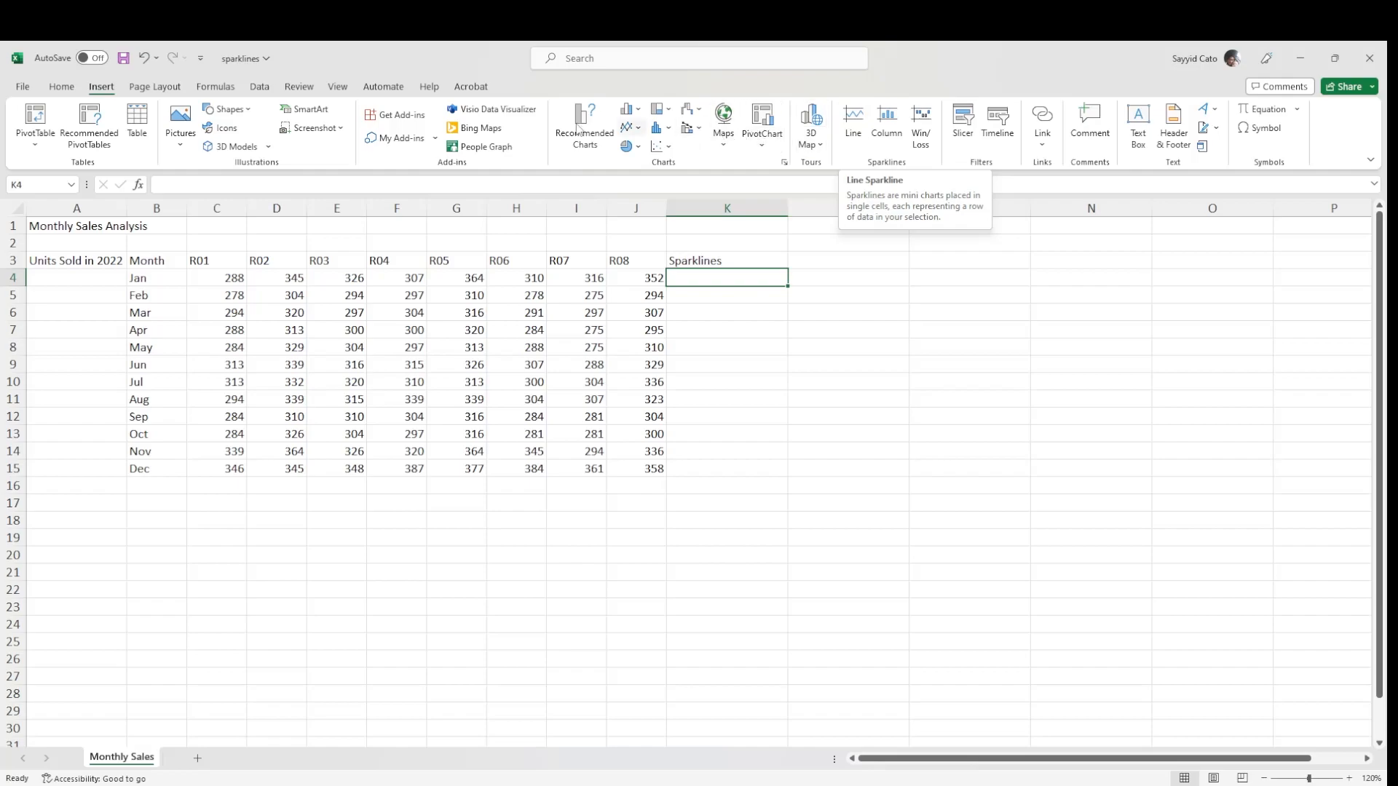
Step: Examine January's figures across its row, R01's figures down its column and the blank cells K4:K15
click(211, 281)
drag(210, 281, 659, 288)
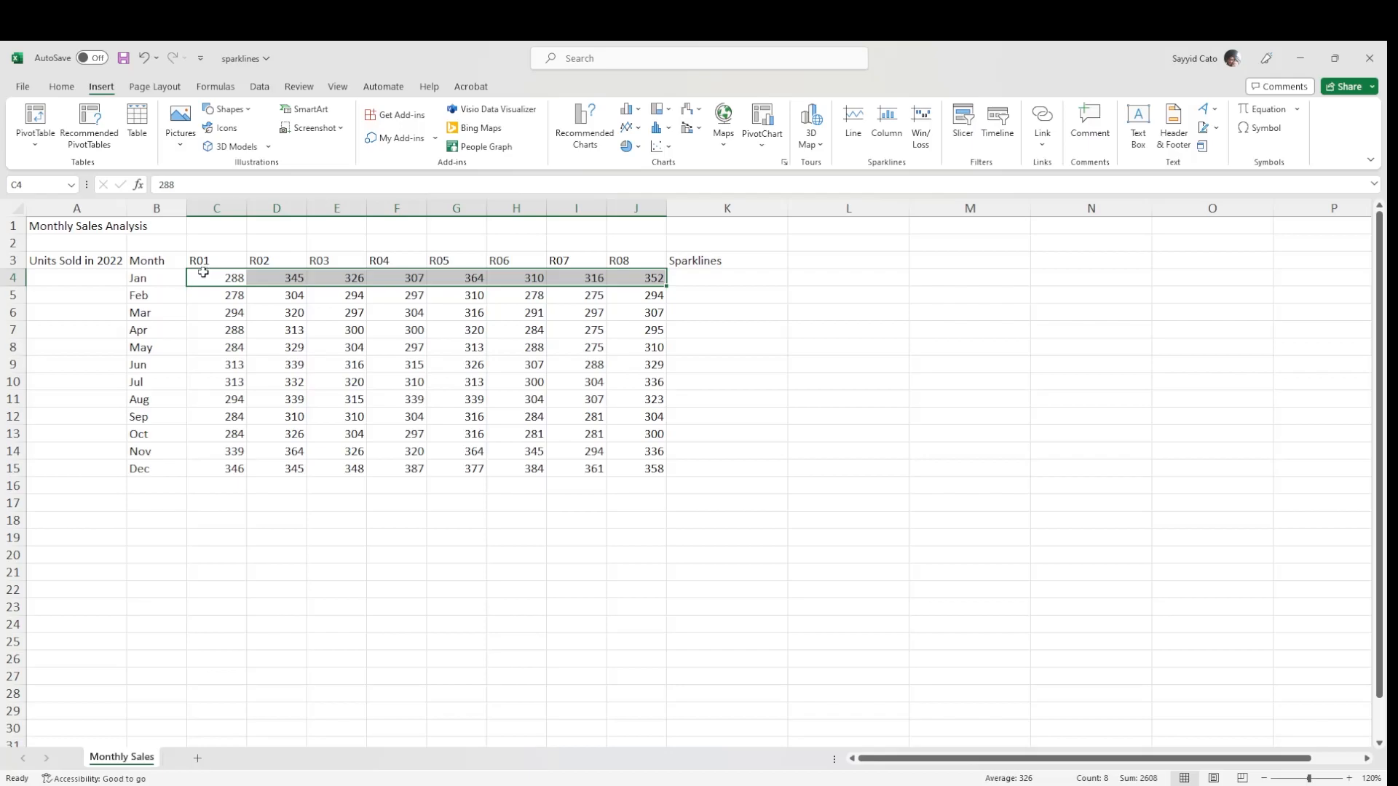
click(202, 274)
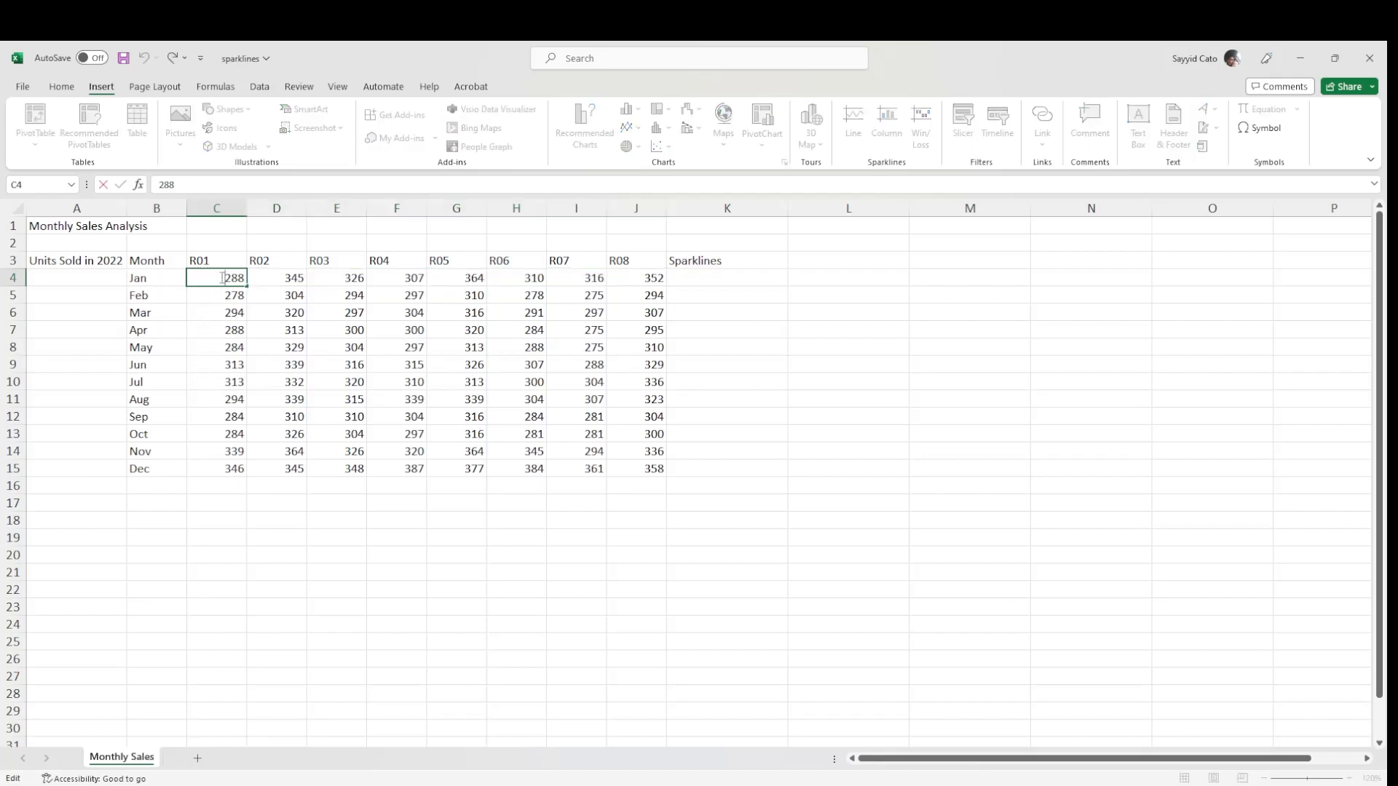
drag(206, 275, 197, 464)
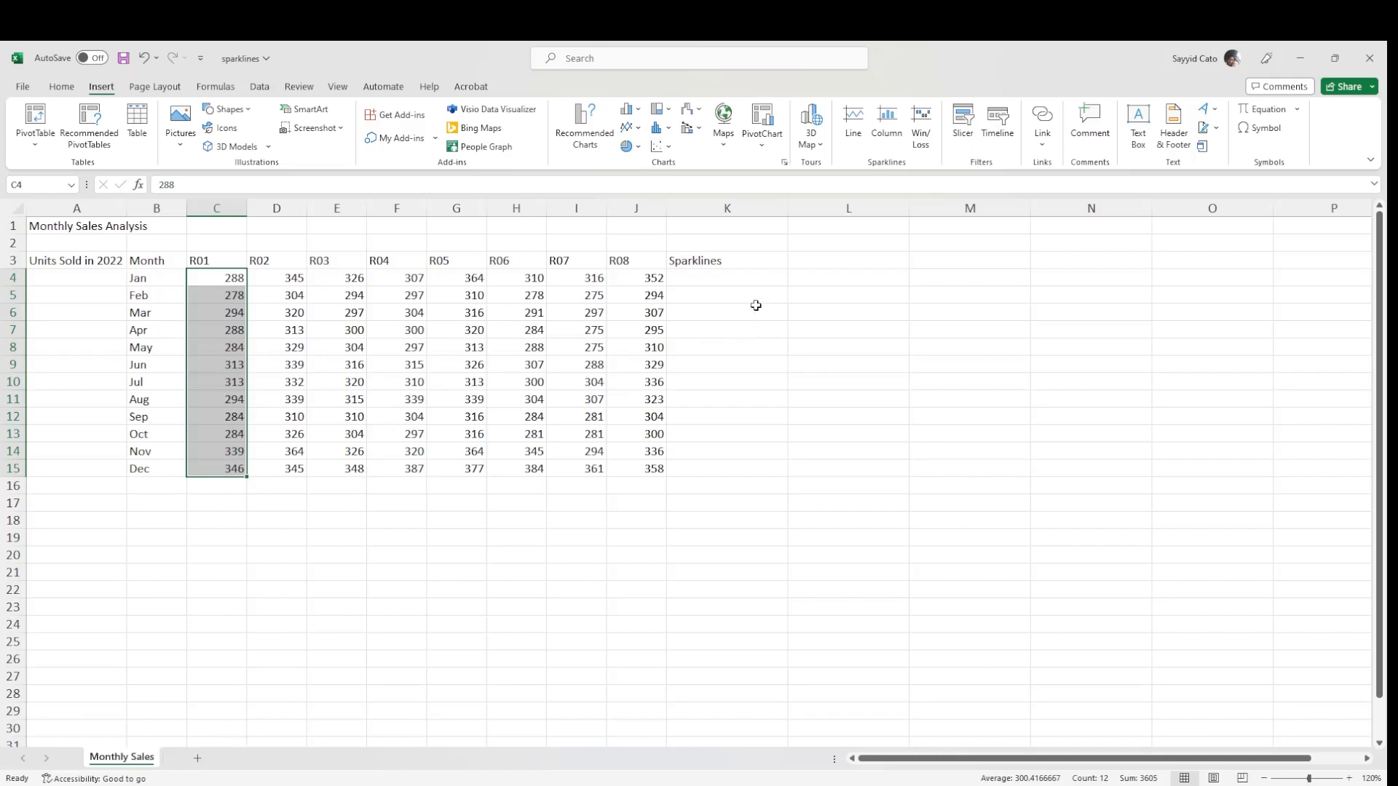
click(764, 279)
click(858, 262)
drag(740, 277, 714, 482)
click(714, 480)
drag(743, 280, 732, 472)
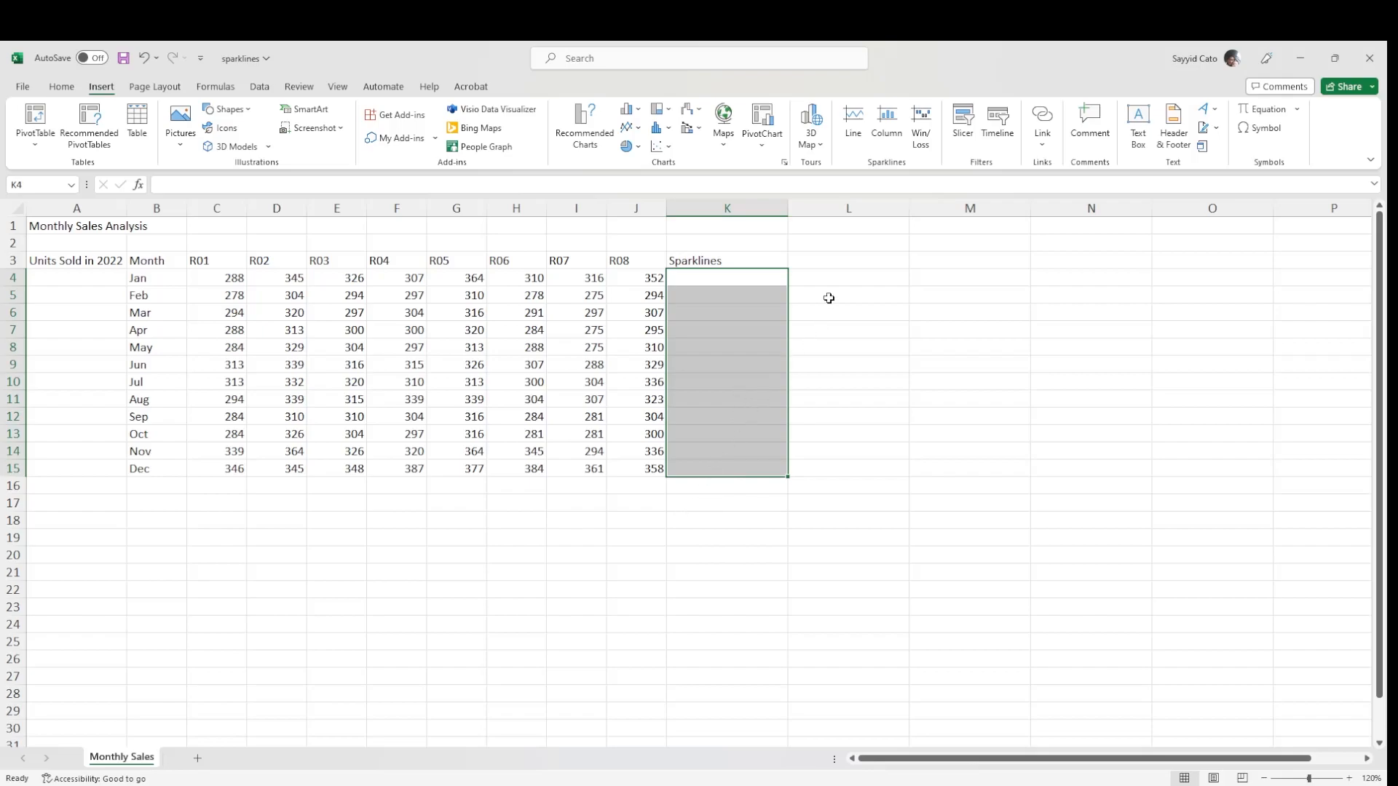
click(753, 274)
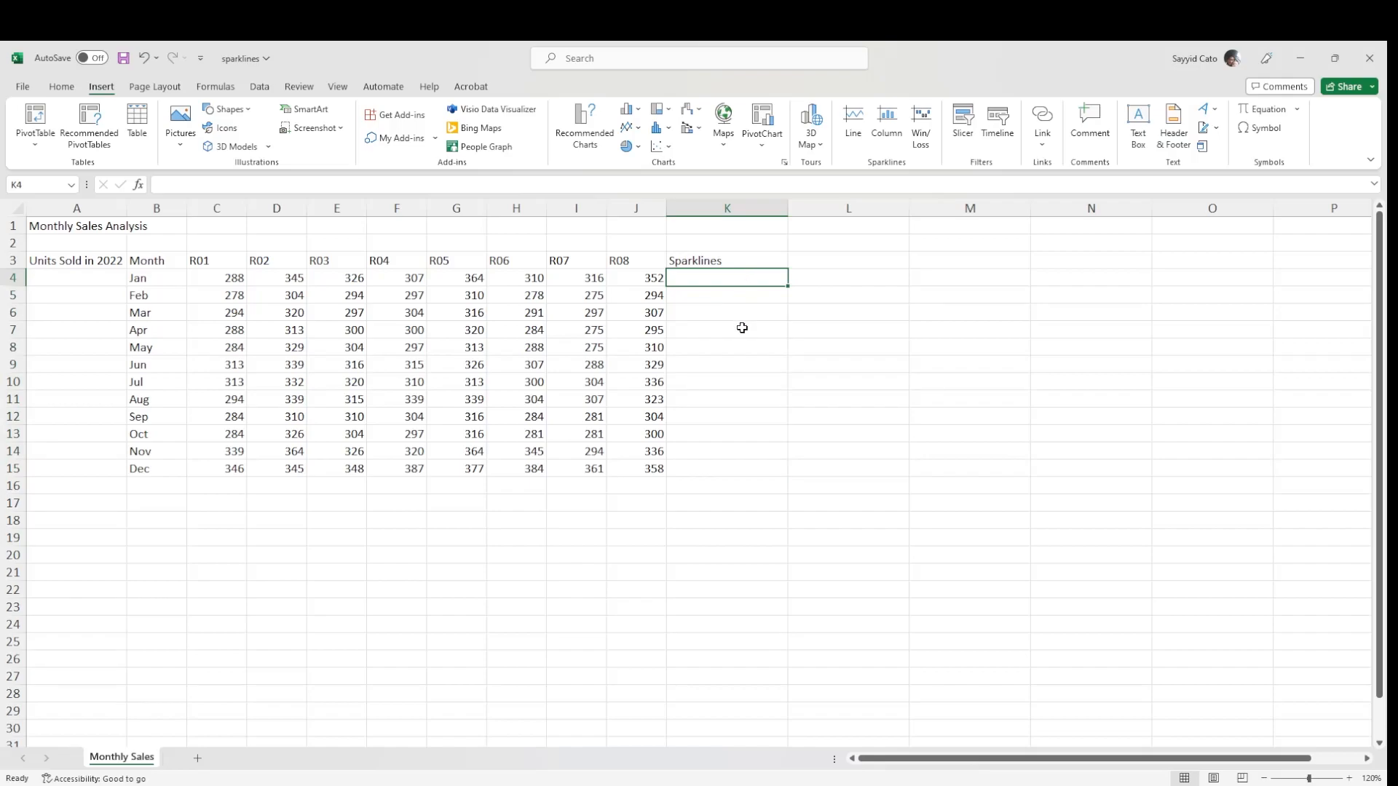
drag(731, 275, 708, 465)
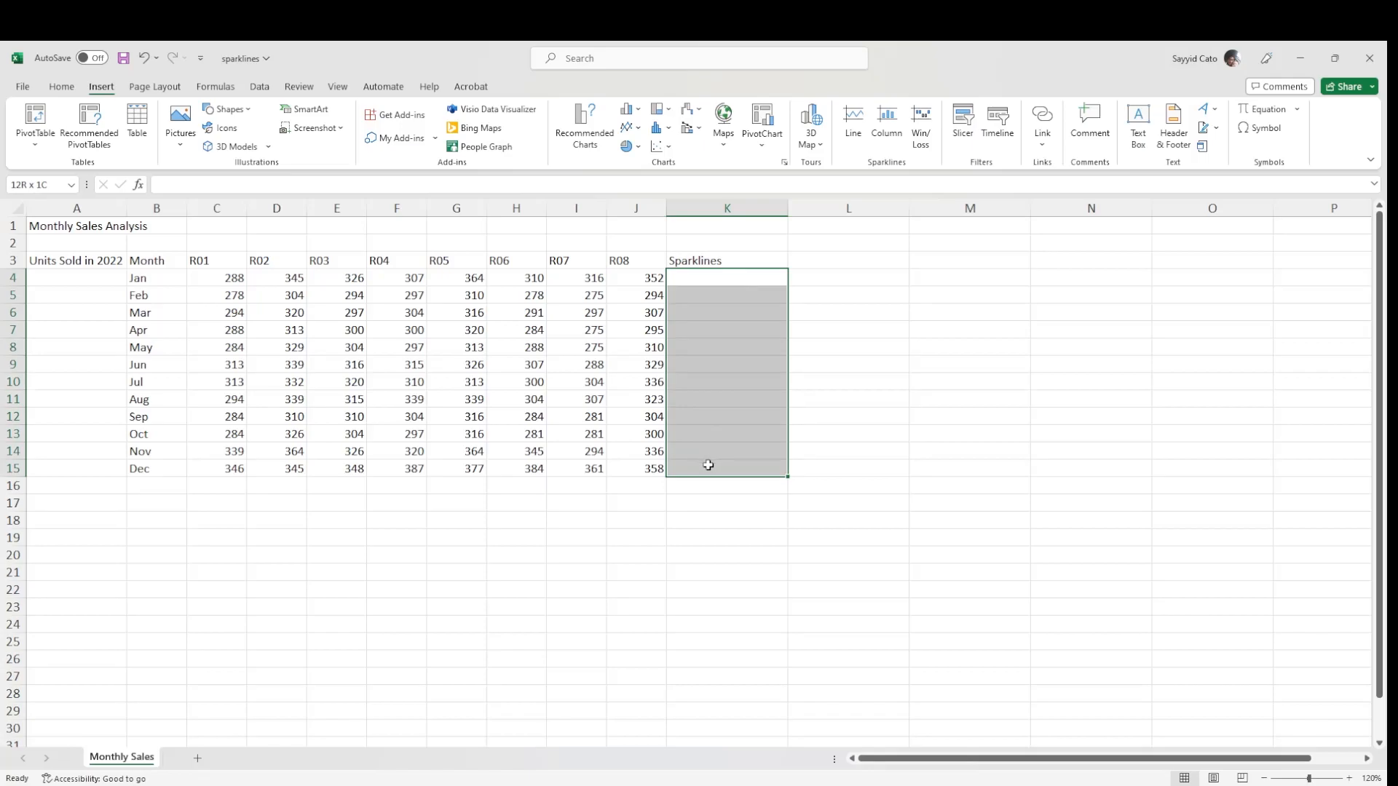
click(760, 273)
double_click(760, 273)
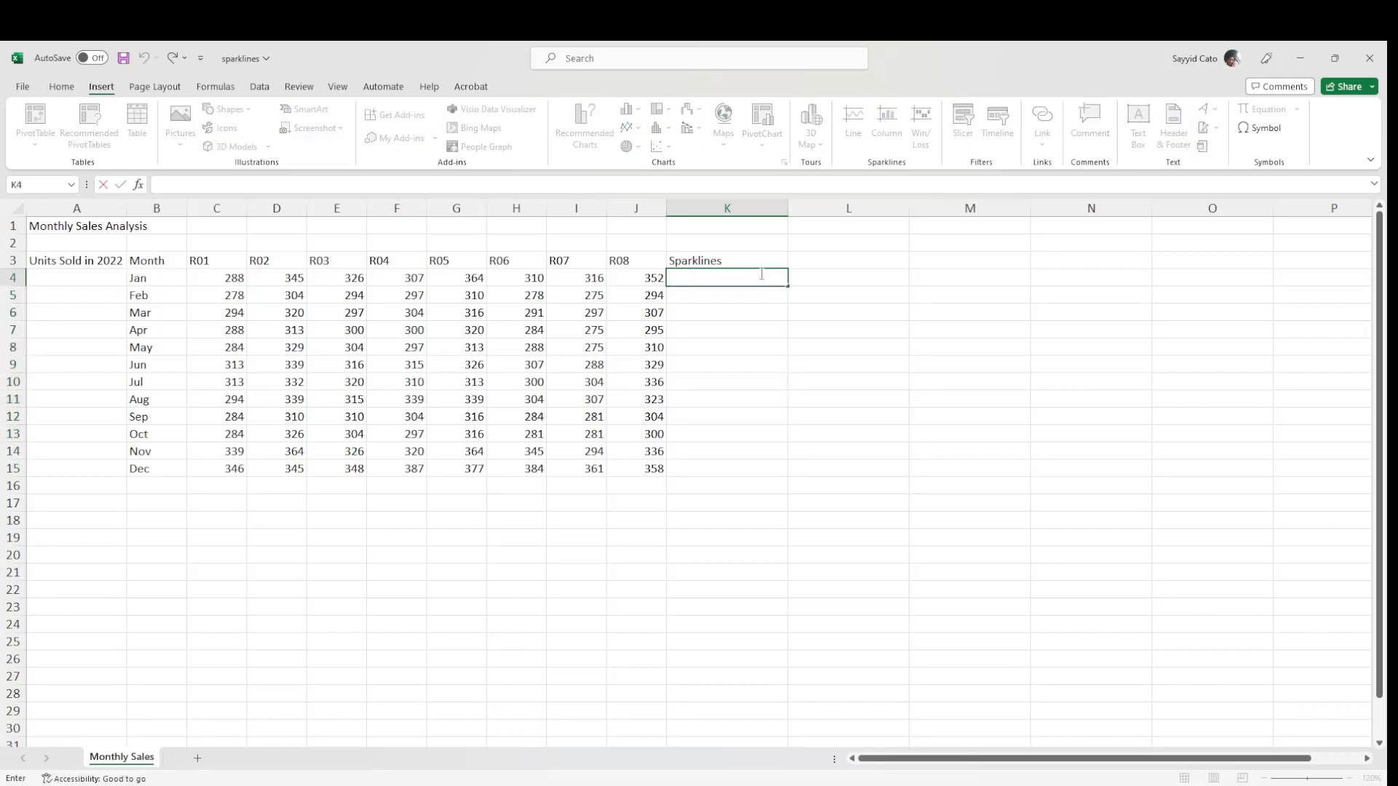
mouse_move(761, 274)
mouse_down()
mouse_move(731, 334)
mouse_move(741, 294)
mouse_up()
key(Right)
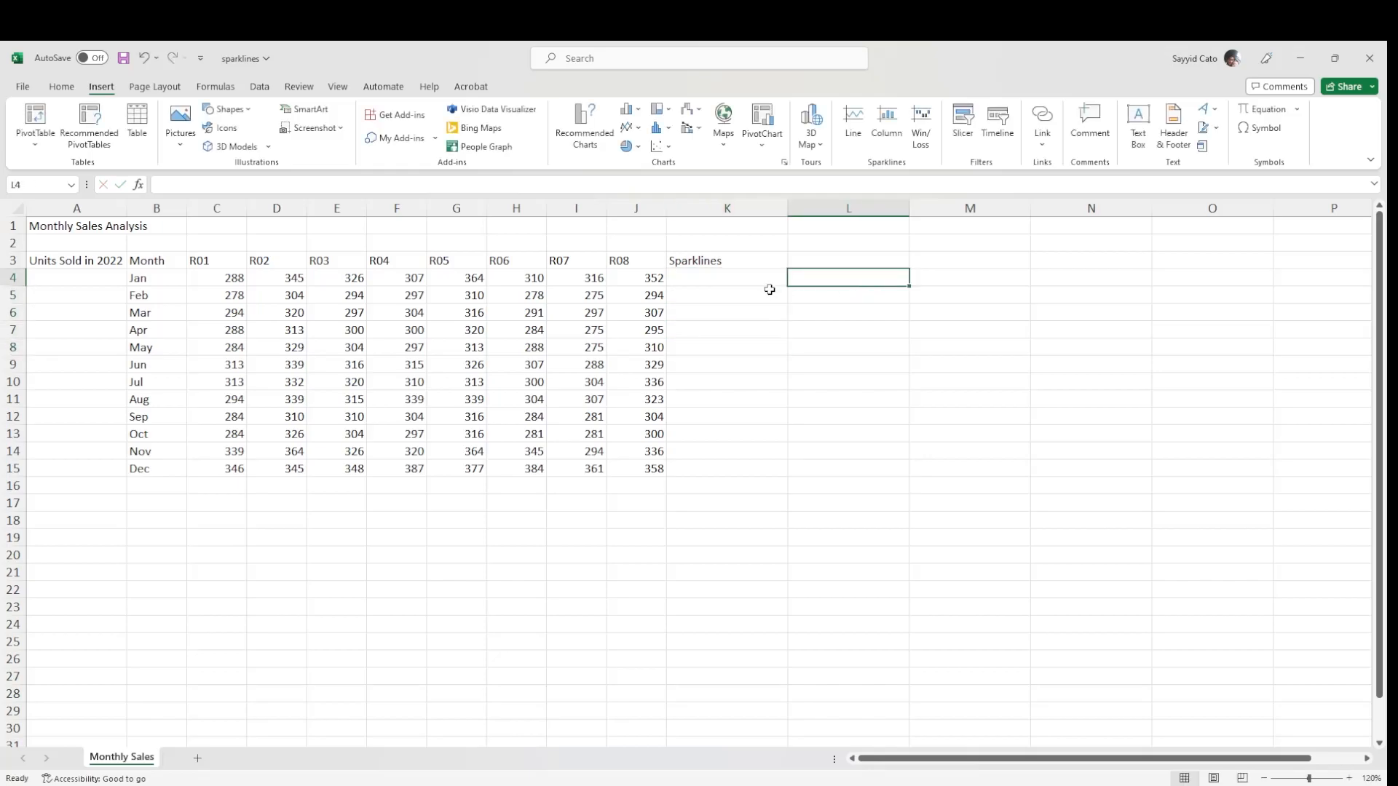
click(736, 276)
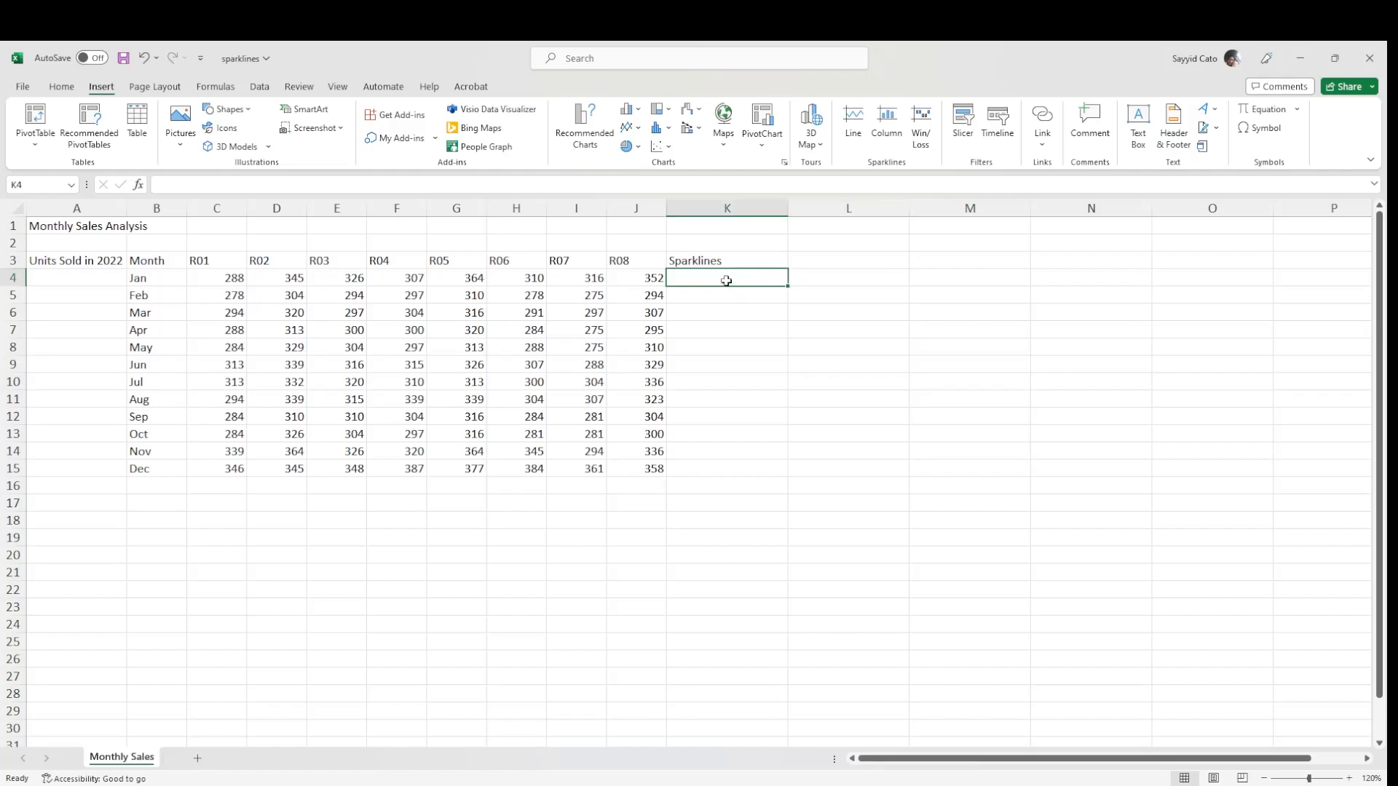
drag(726, 276, 702, 468)
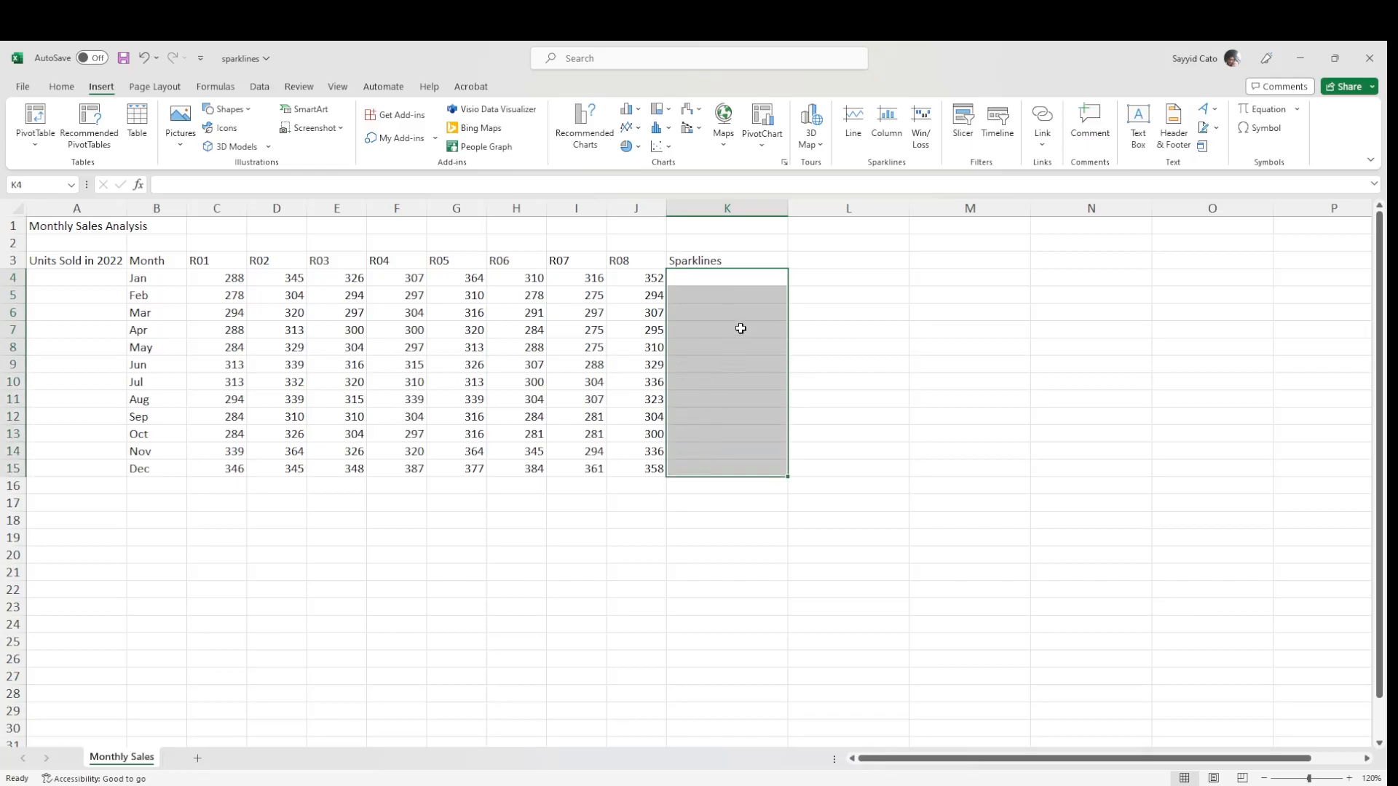
click(1010, 290)
click(1157, 277)
click(791, 357)
Step: Insert line sparklines in K4:K15 using the monthly sales figures in C4:J15 as the data range
drag(736, 284, 737, 464)
click(856, 126)
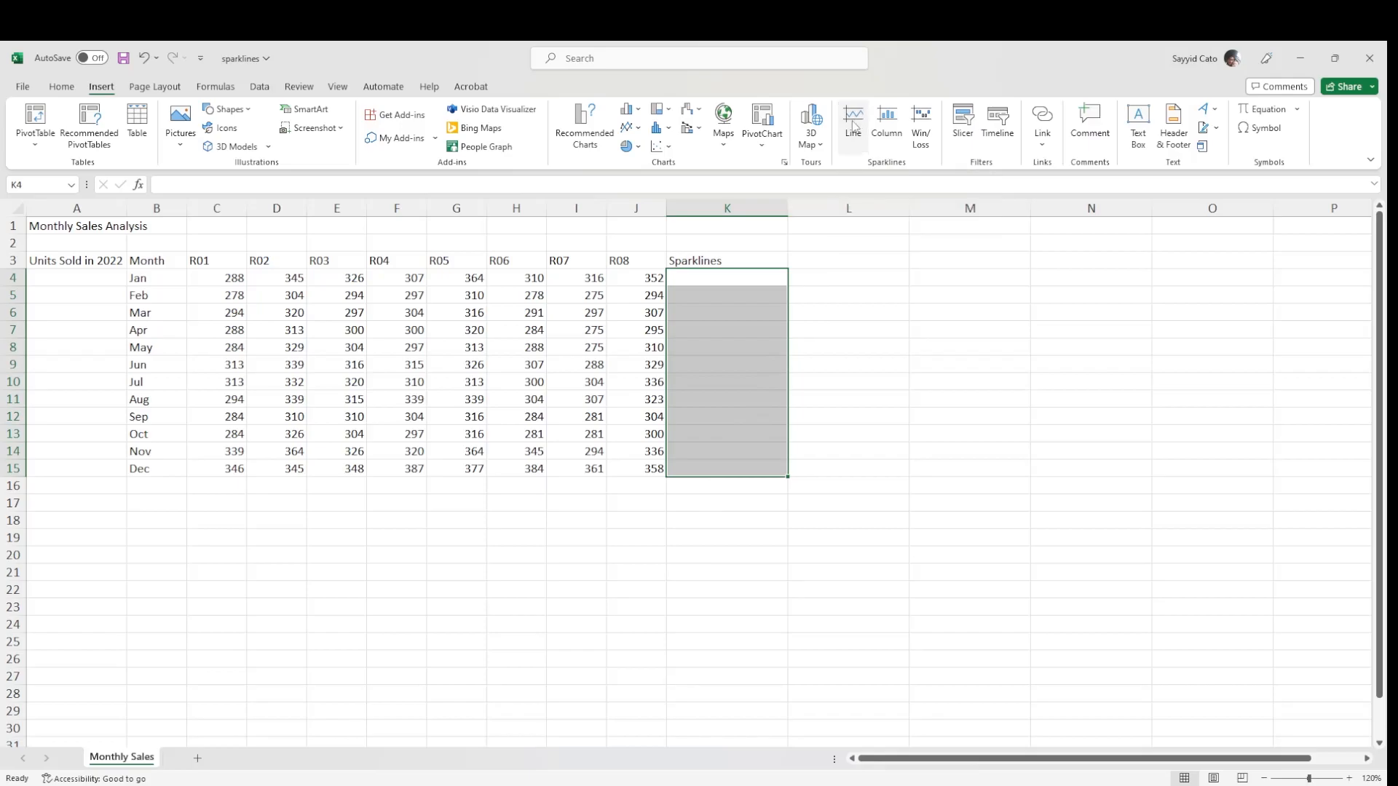
drag(526, 257, 918, 203)
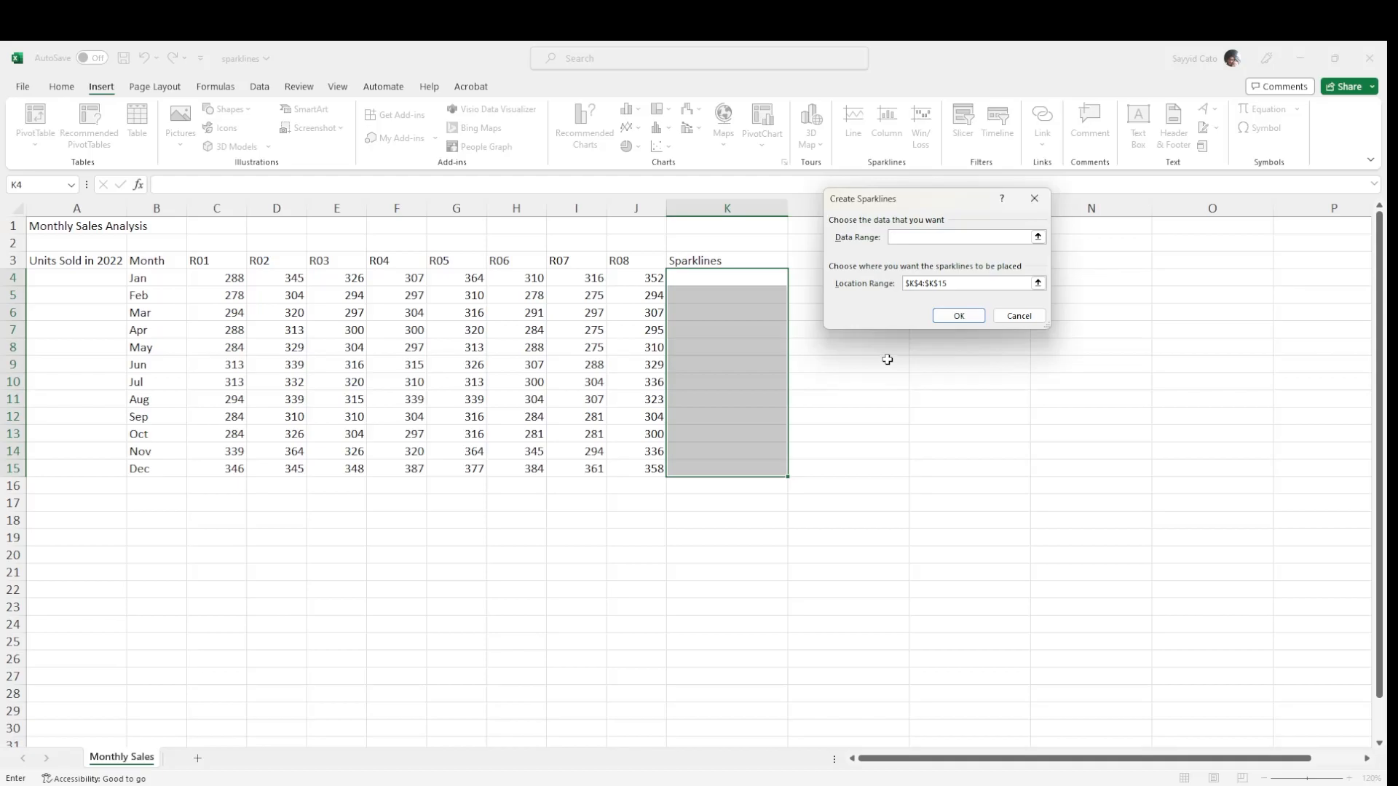
click(894, 238)
click(1039, 238)
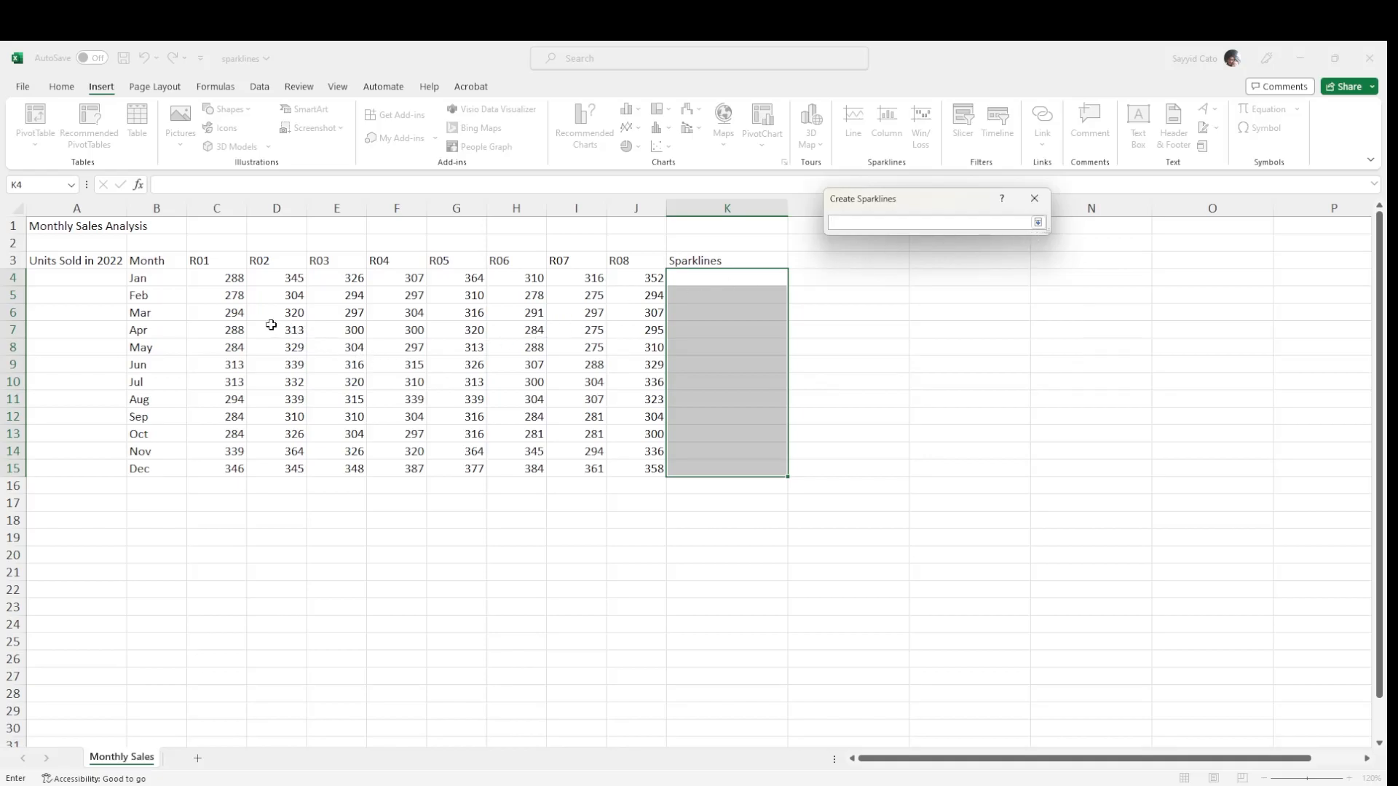
click(201, 279)
drag(201, 279, 648, 279)
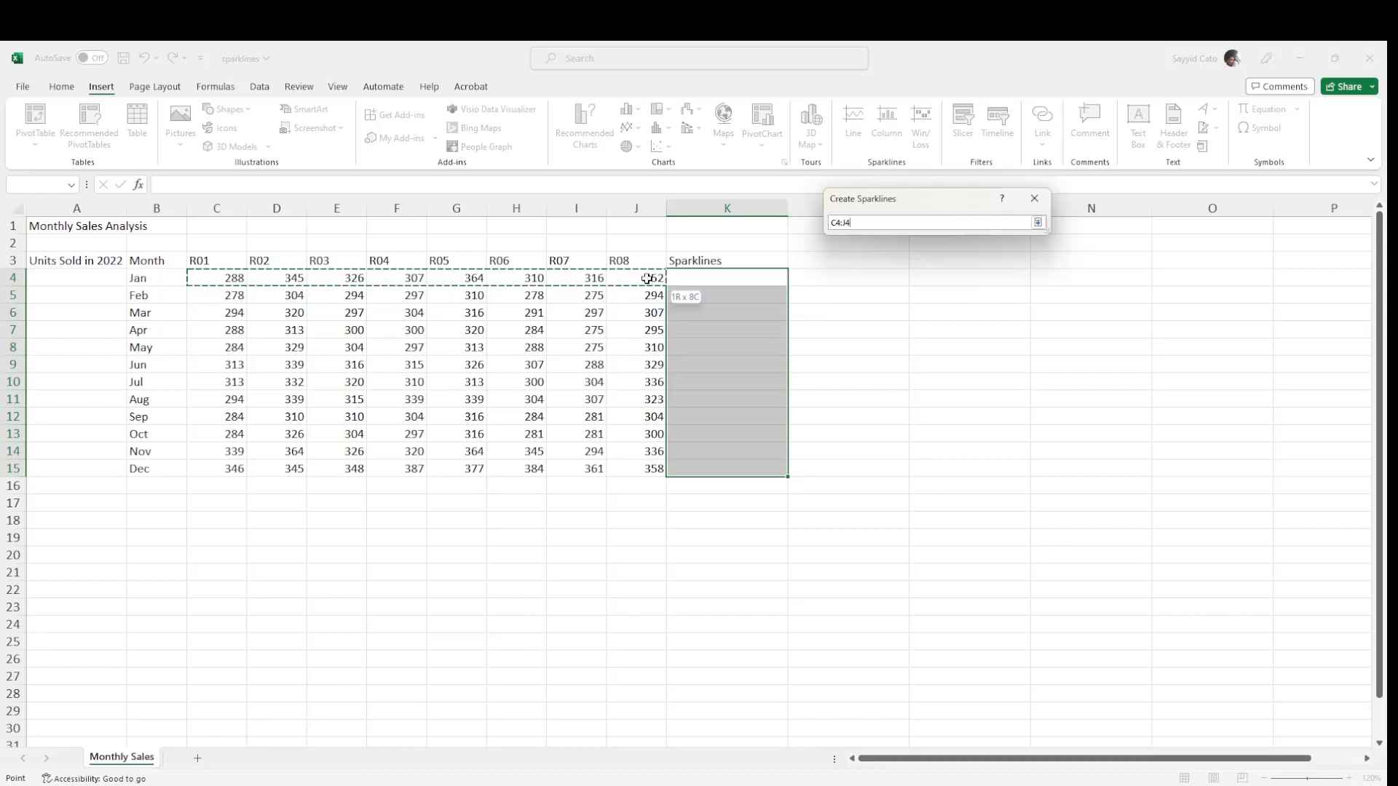
drag(648, 279, 647, 298)
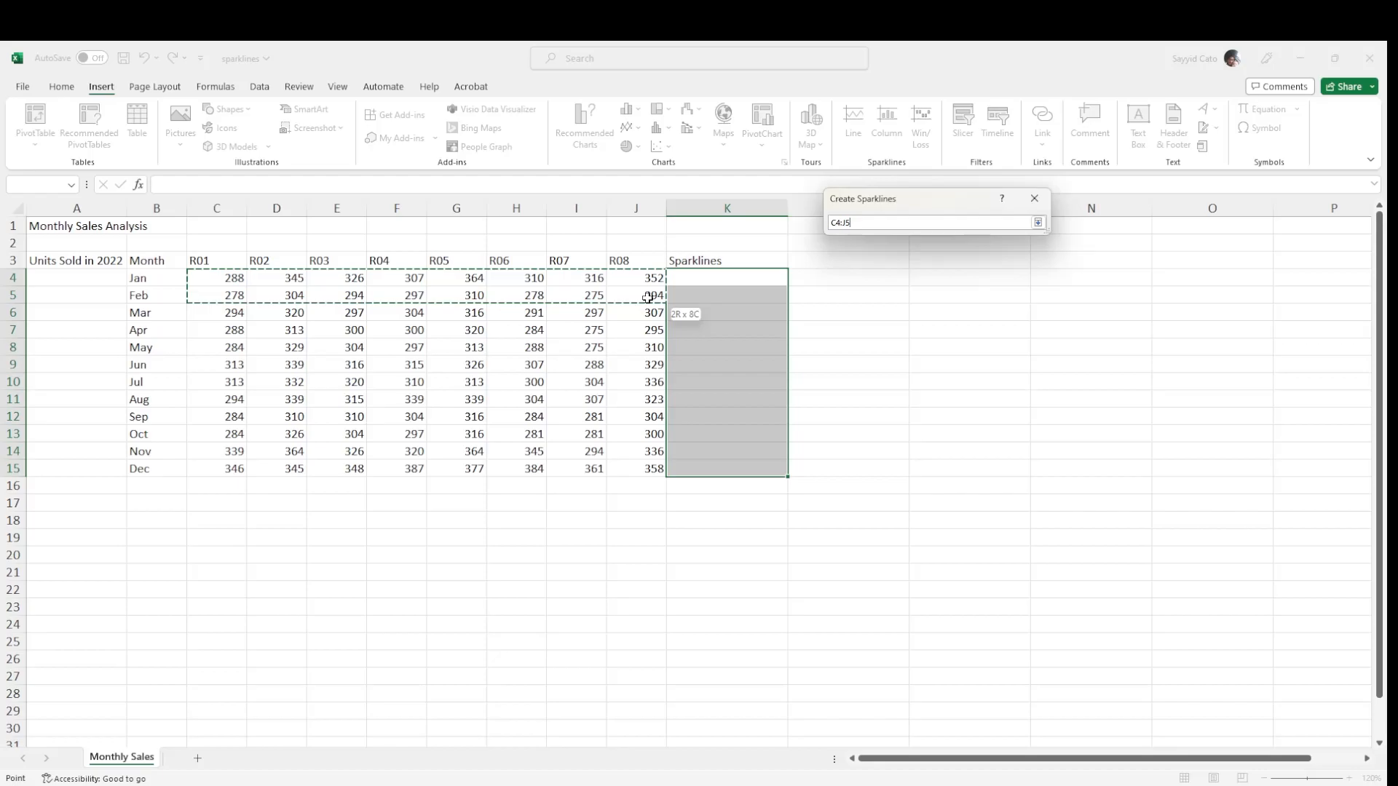
drag(648, 298, 632, 466)
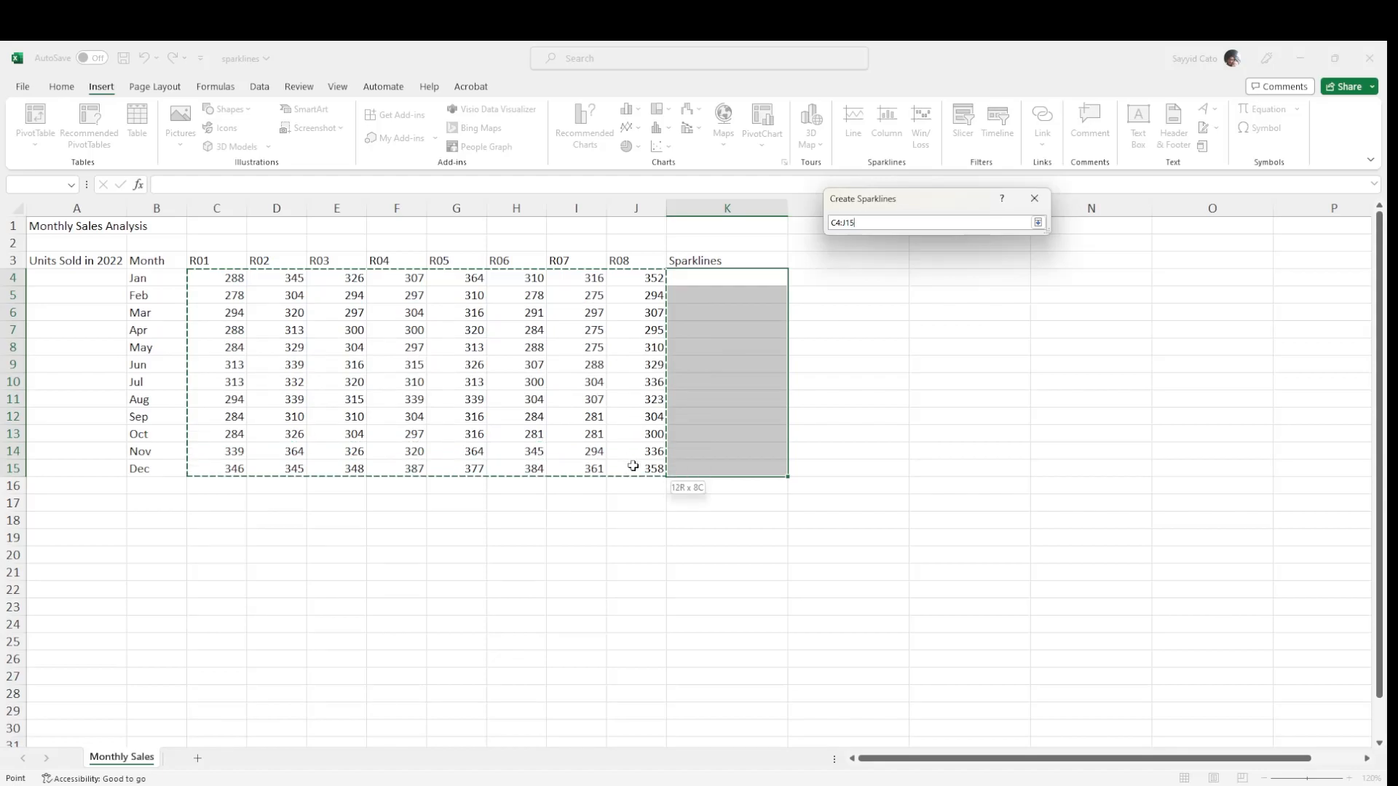
drag(633, 466, 634, 464)
click(1037, 222)
click(956, 324)
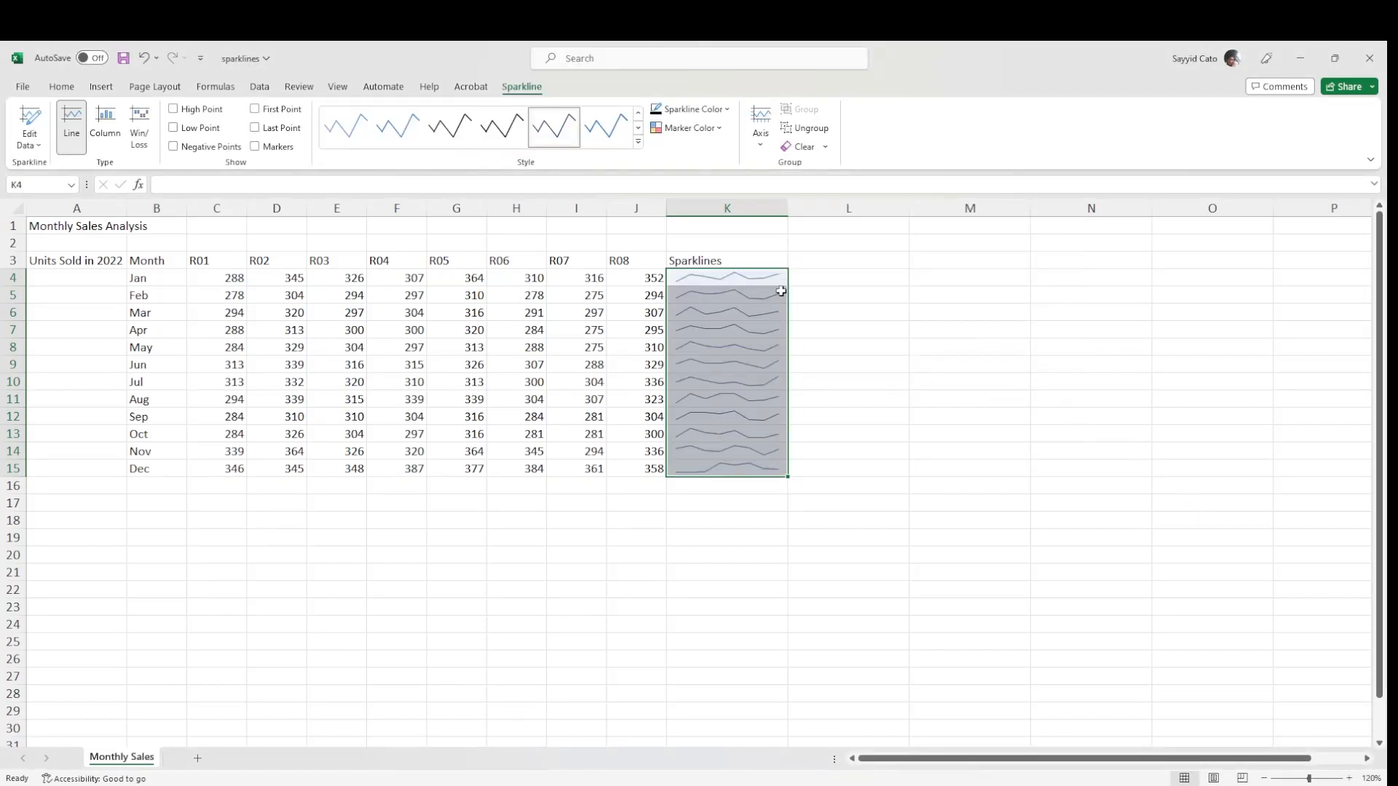
Step: Show the high and low points on the sparklines and set the sparkline color to a dark orange
click(686, 279)
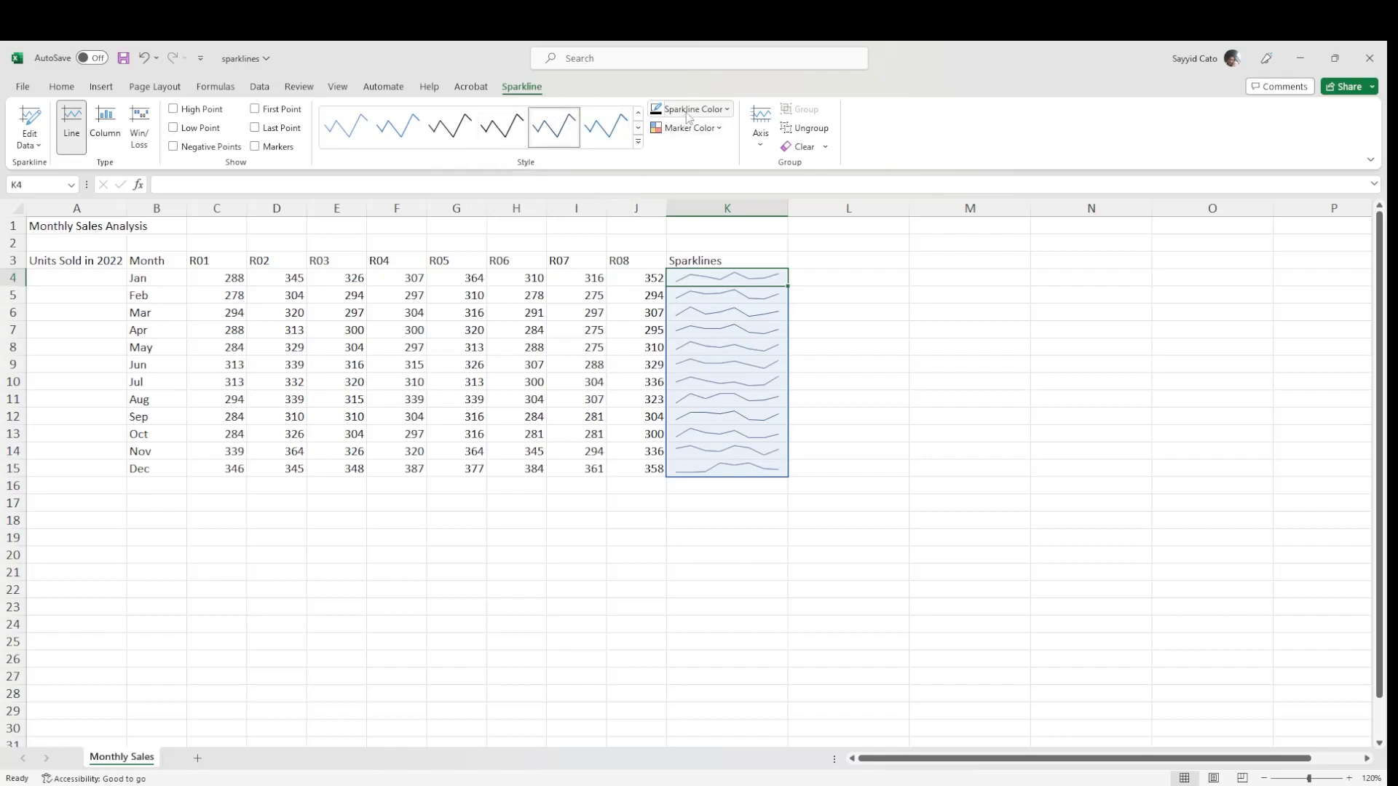
click(173, 109)
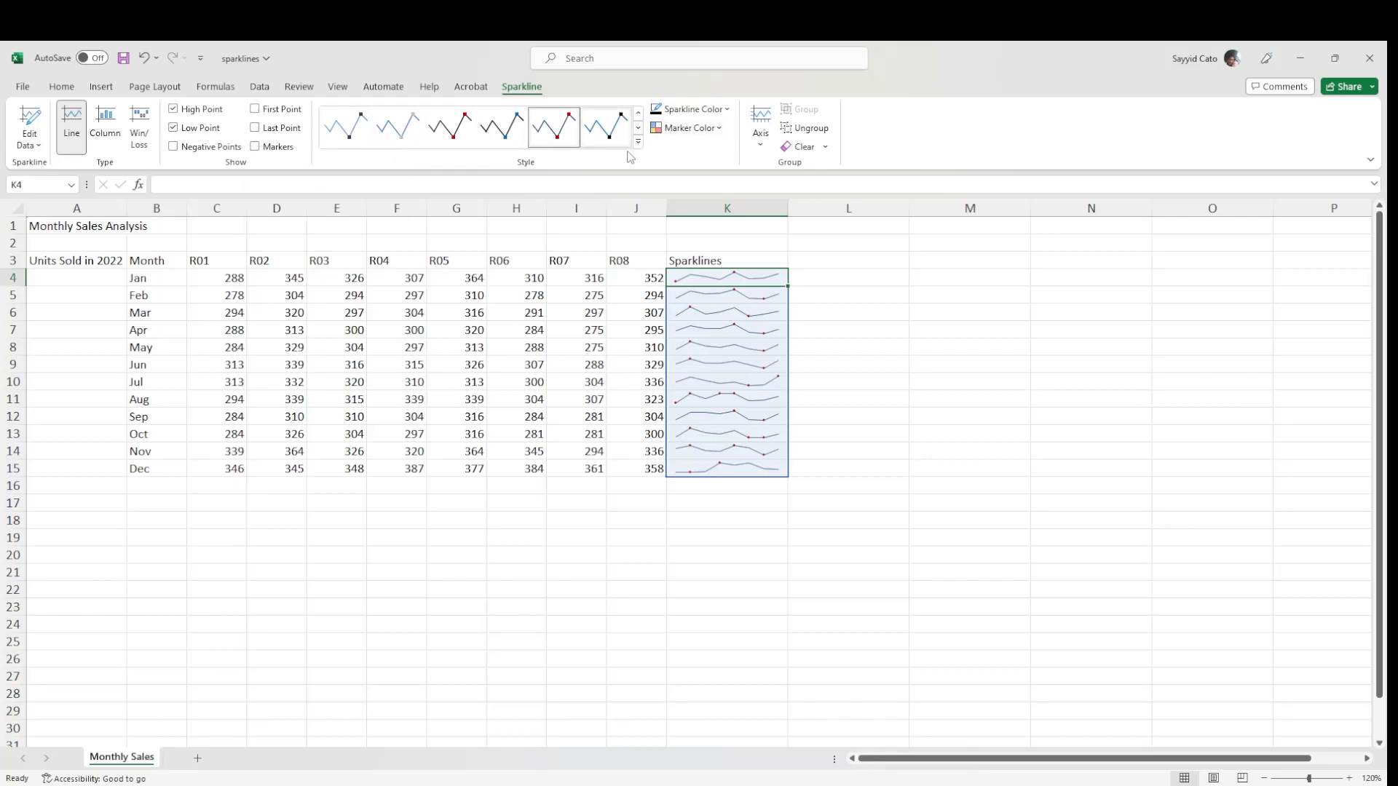
click(664, 109)
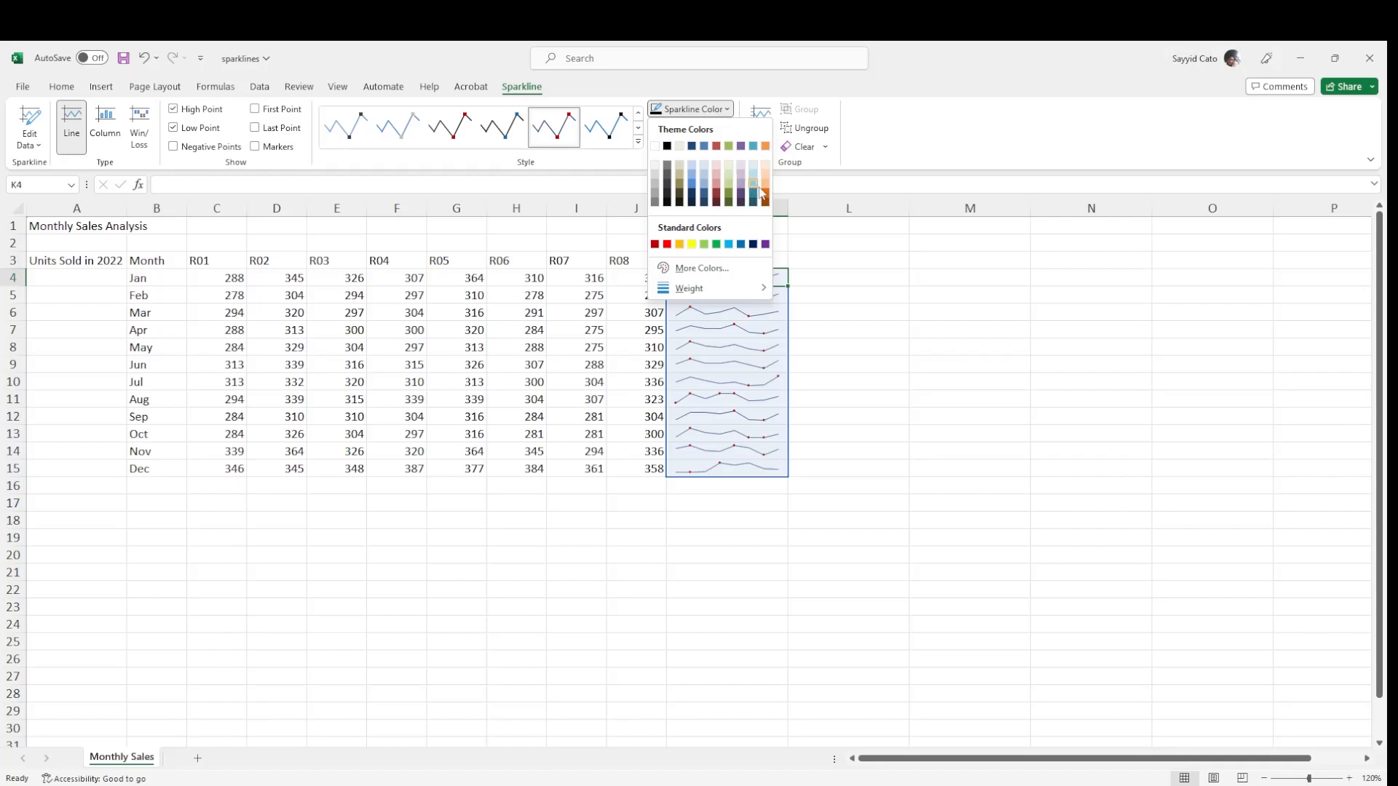
key(Escape)
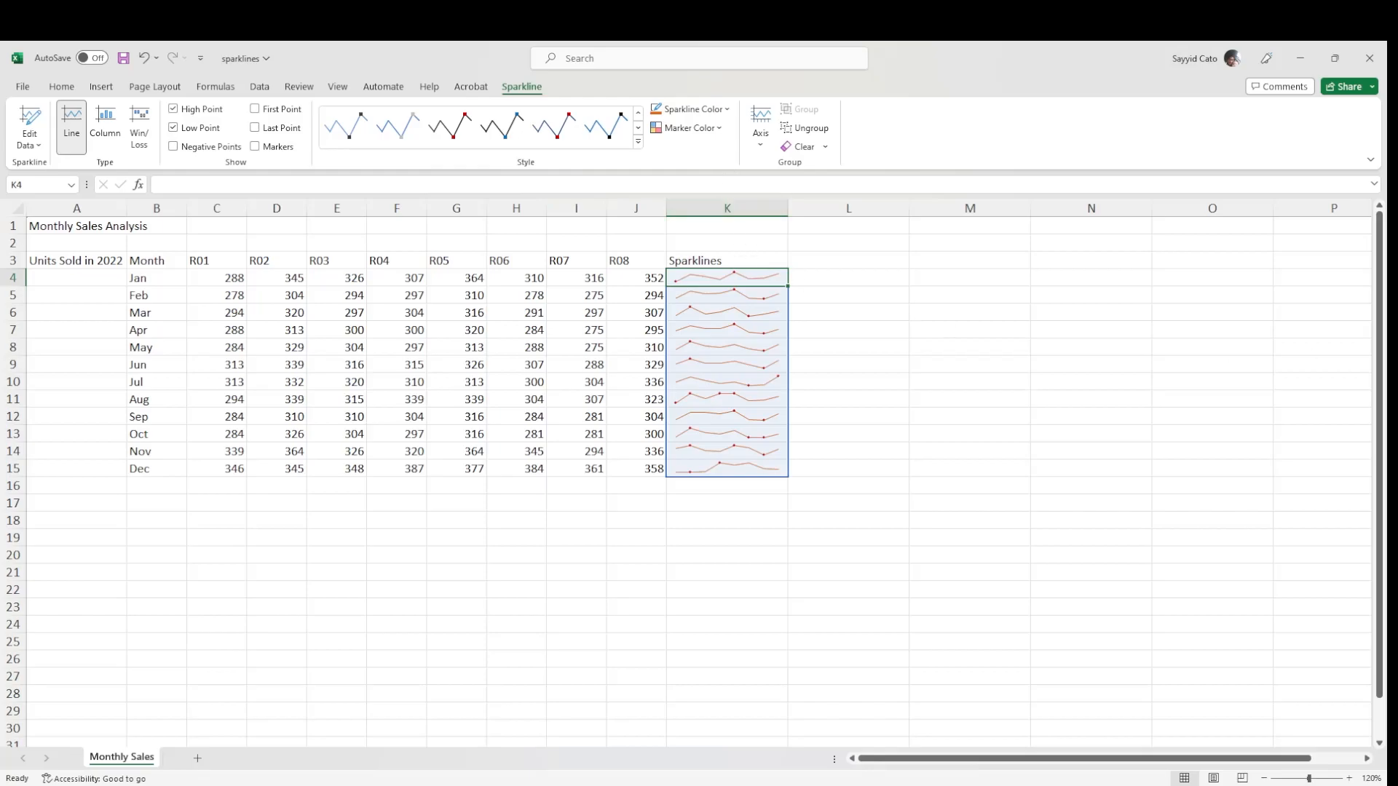
Step: Try the Column type on the sparkline group and change it to Win/Loss
click(107, 138)
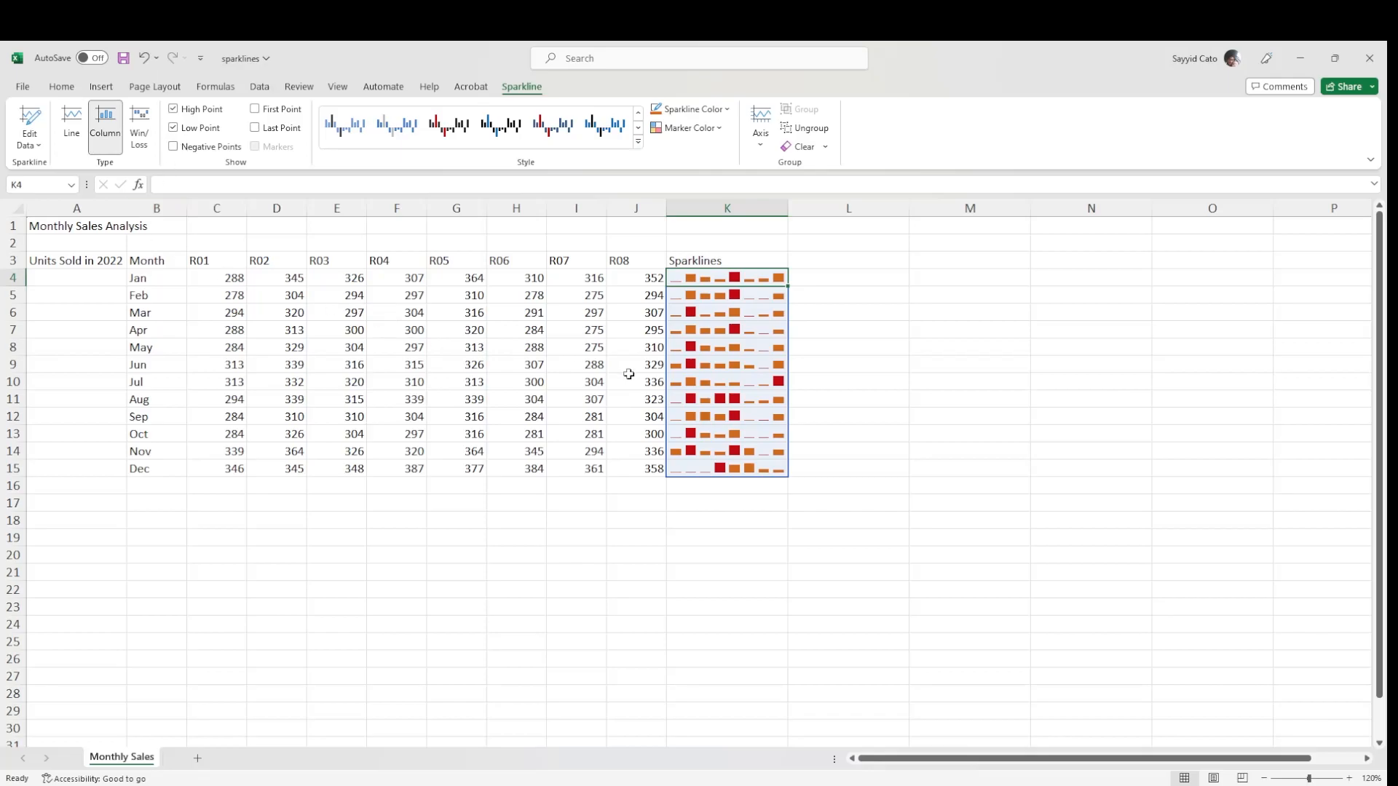
click(146, 133)
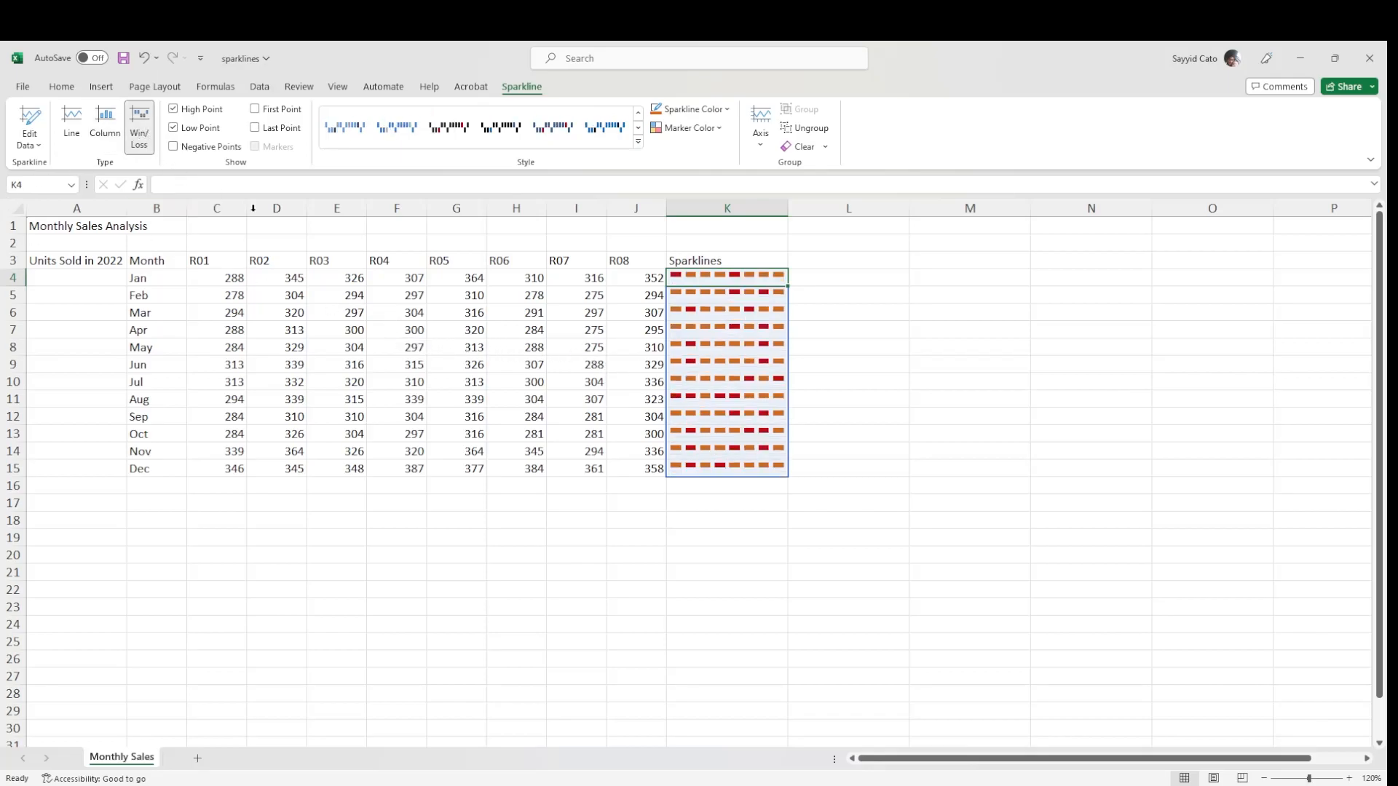